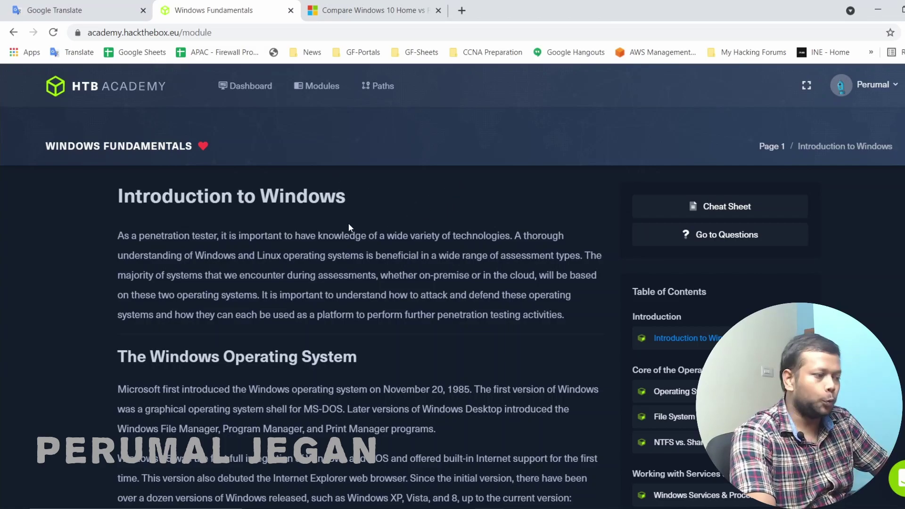
# Examine the Introduction to Windows page down to its Remote Desktop target details and questions
pyautogui.moveTo(136, 197); pyautogui.dragTo(350, 200)
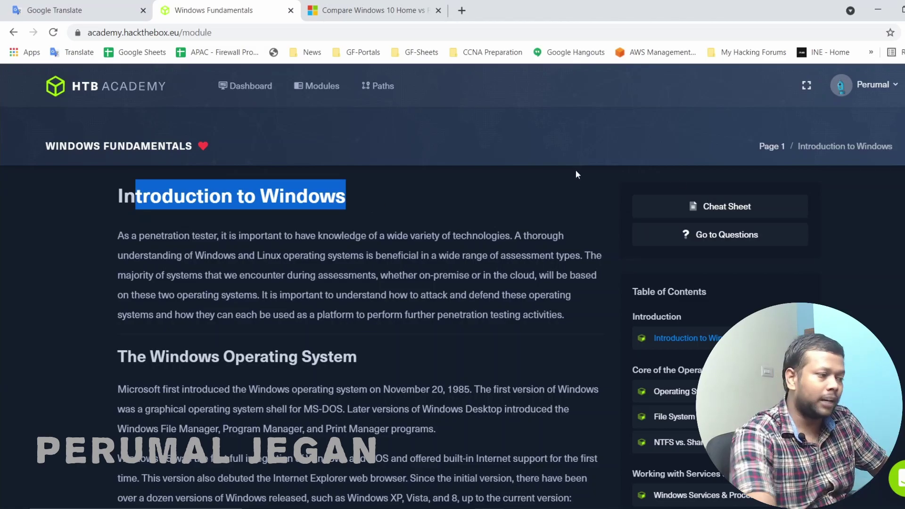
pyautogui.scroll(-20, 577, 175)
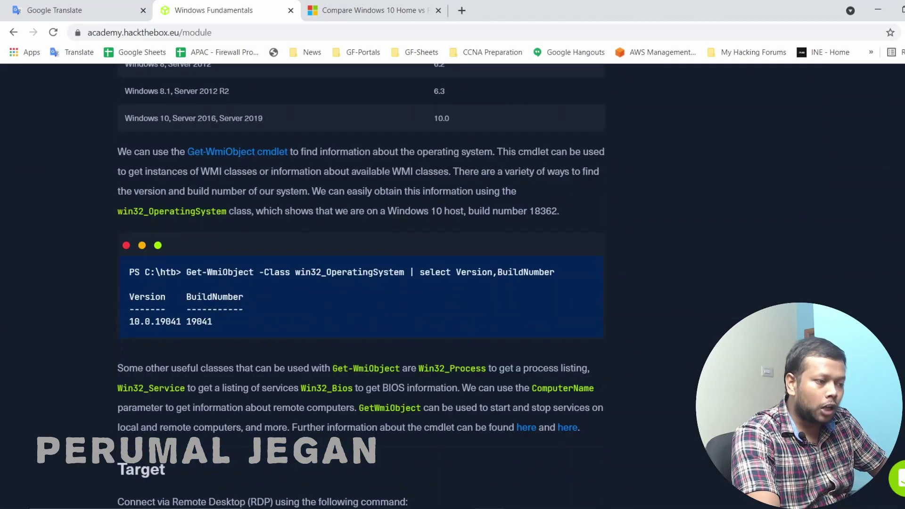
pyautogui.scroll(-7, 361, 283)
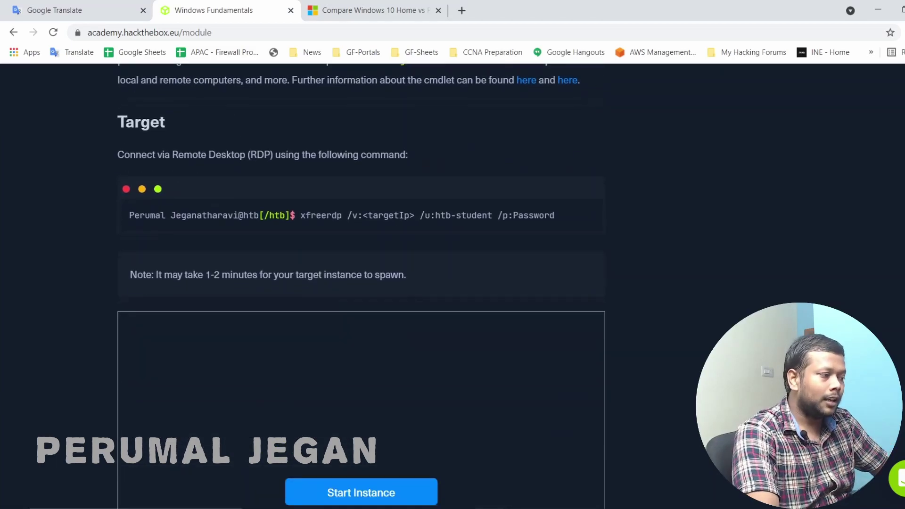
pyautogui.scroll(-10, 361, 283)
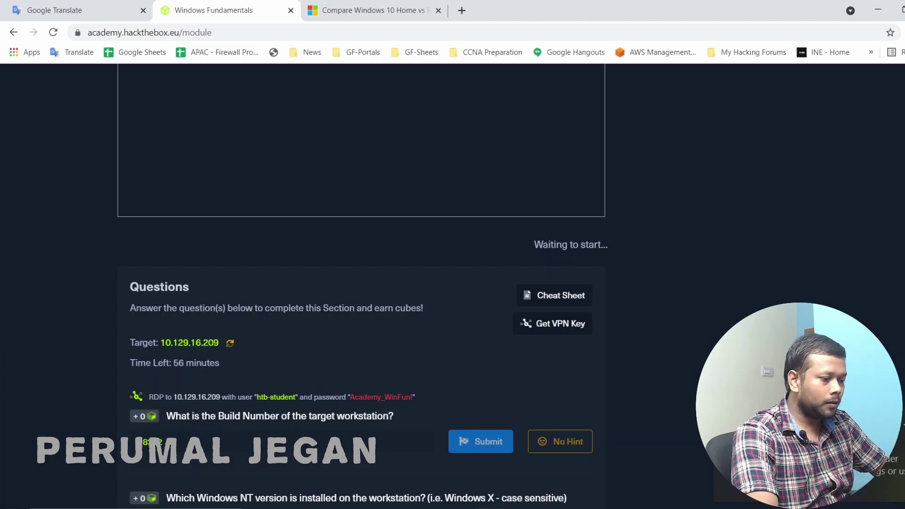
pyautogui.scroll(4, 361, 283)
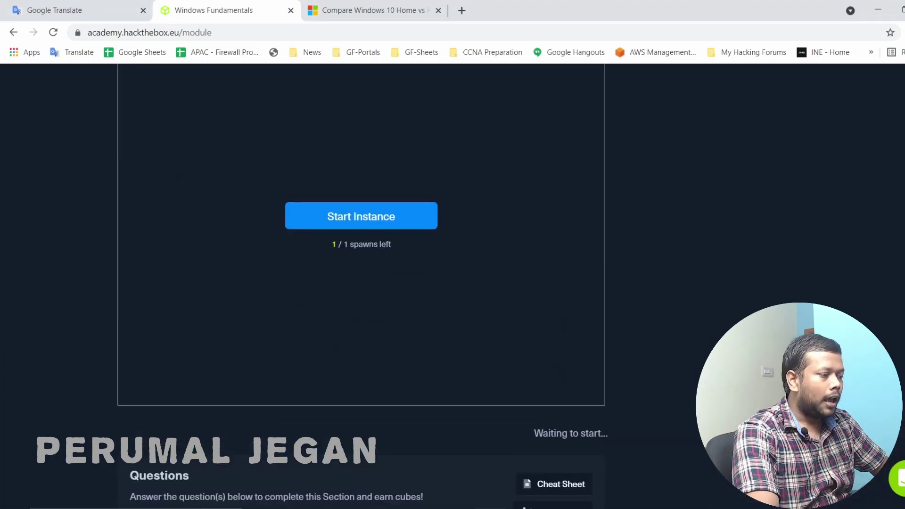
pyautogui.scroll(-5, 361, 283)
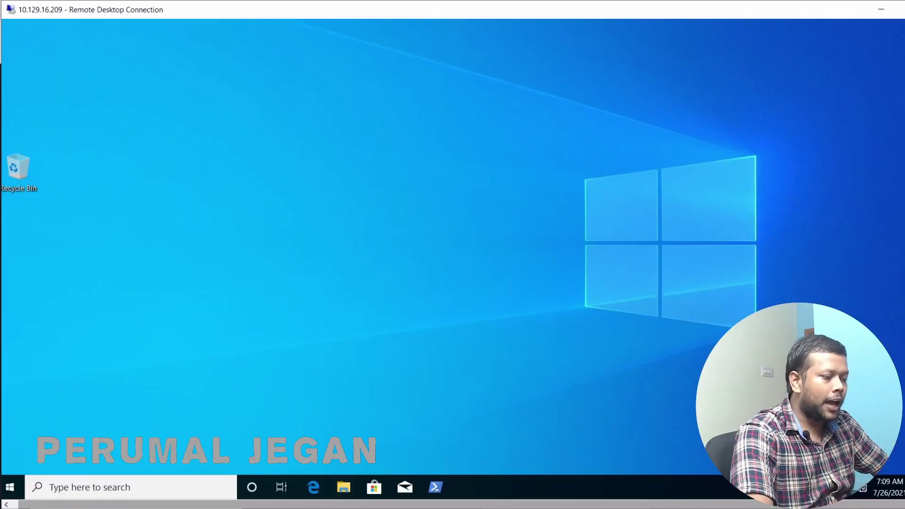
# Look through the Windows search pane and the Start menu's app list on the remote desktop
pyautogui.click(649, 465)
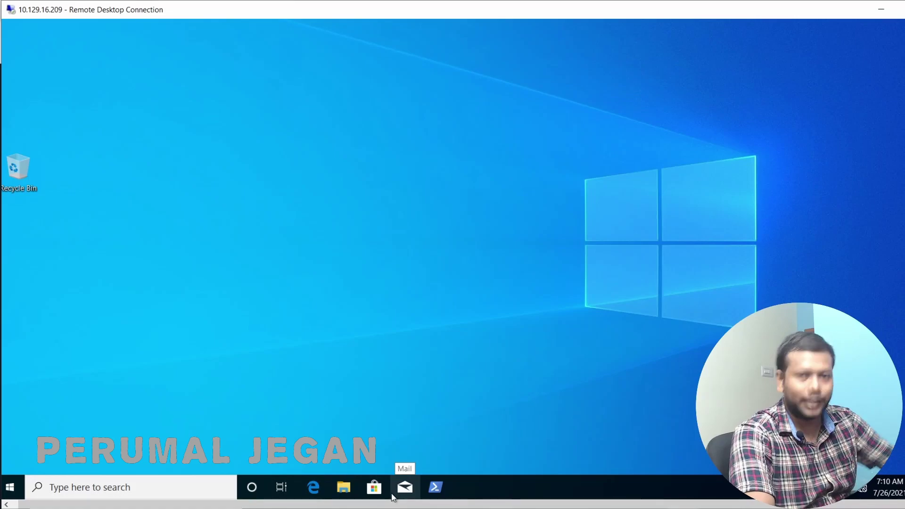
pyautogui.click(73, 488)
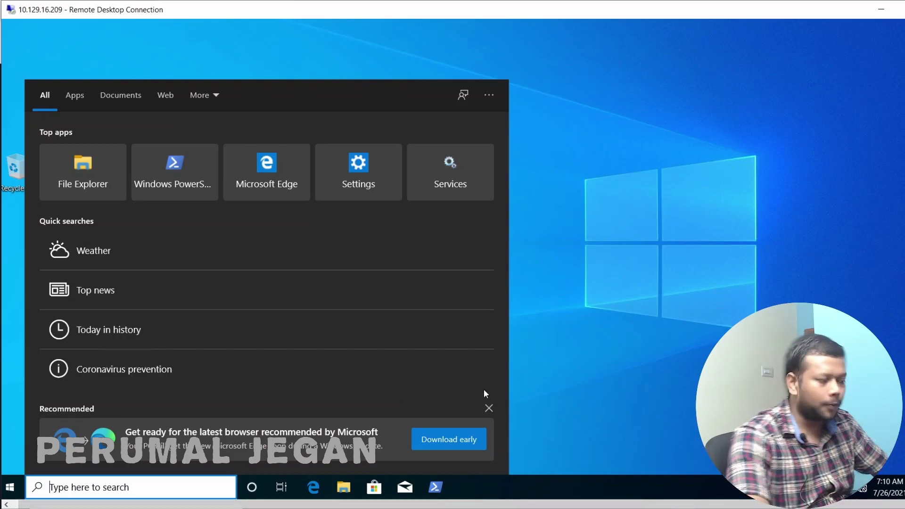
pyautogui.click(643, 375)
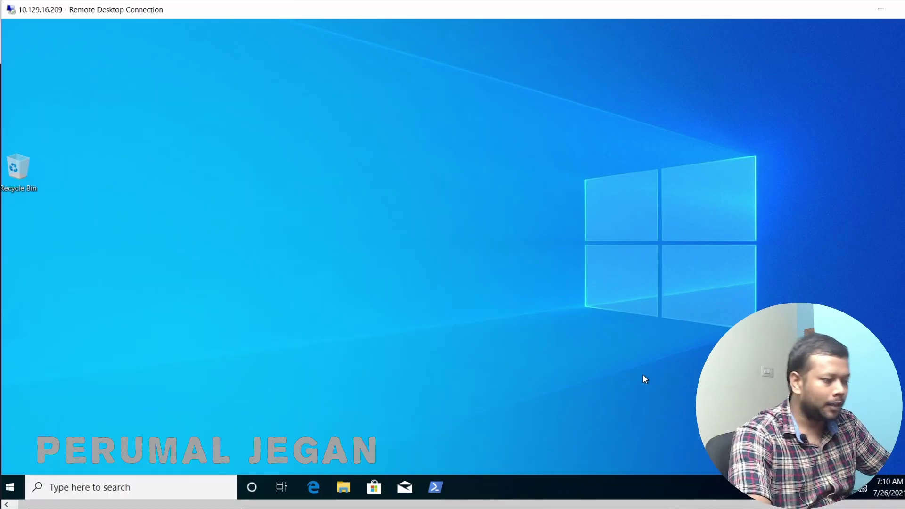
pyautogui.click(10, 487)
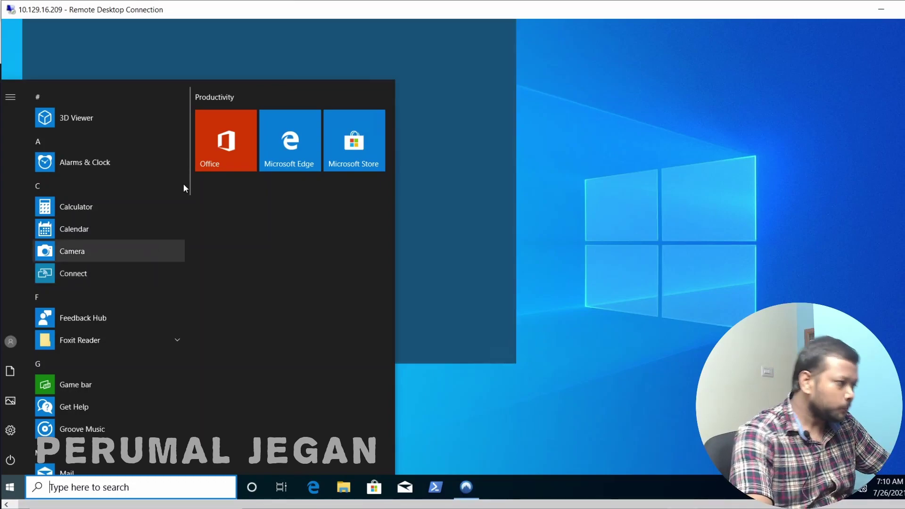
pyautogui.moveTo(190, 132); pyautogui.dragTo(185, 464)
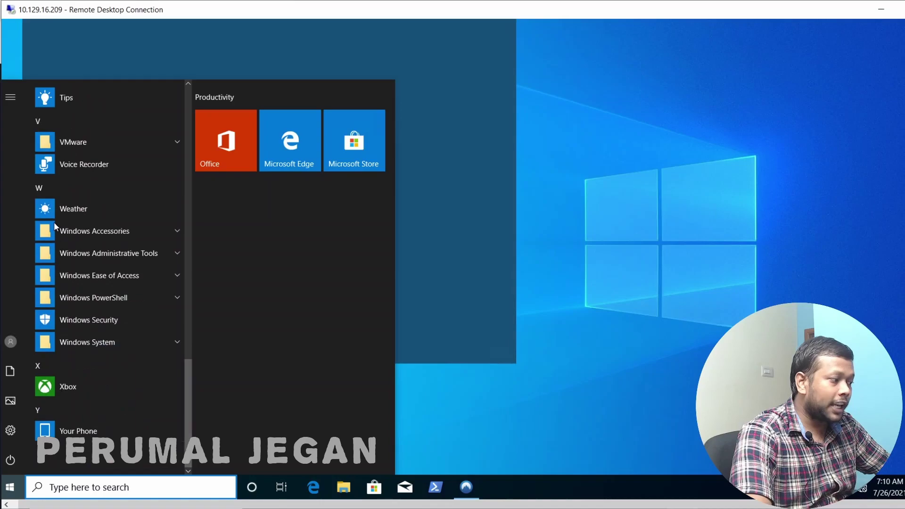
pyautogui.click(11, 431)
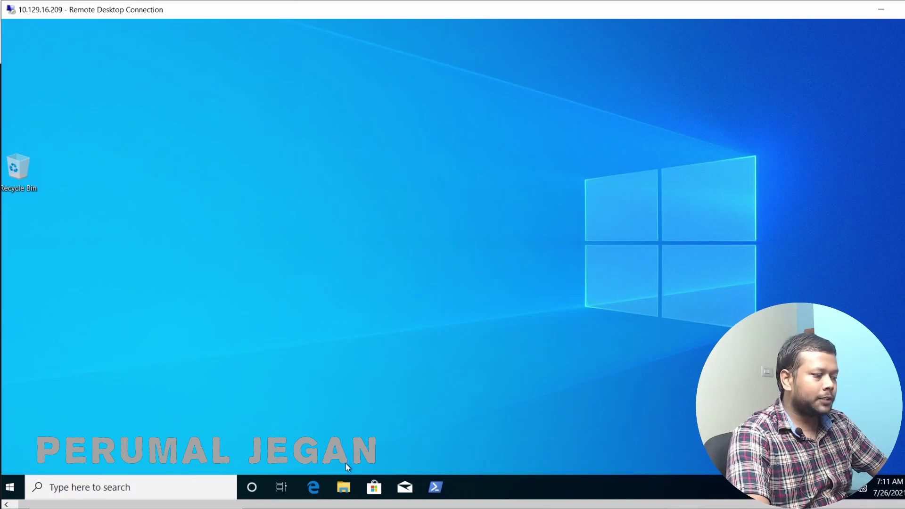
# Open File Explorer in a maximized window and browse from This PC to Local Disk (C:)
pyautogui.click(344, 488)
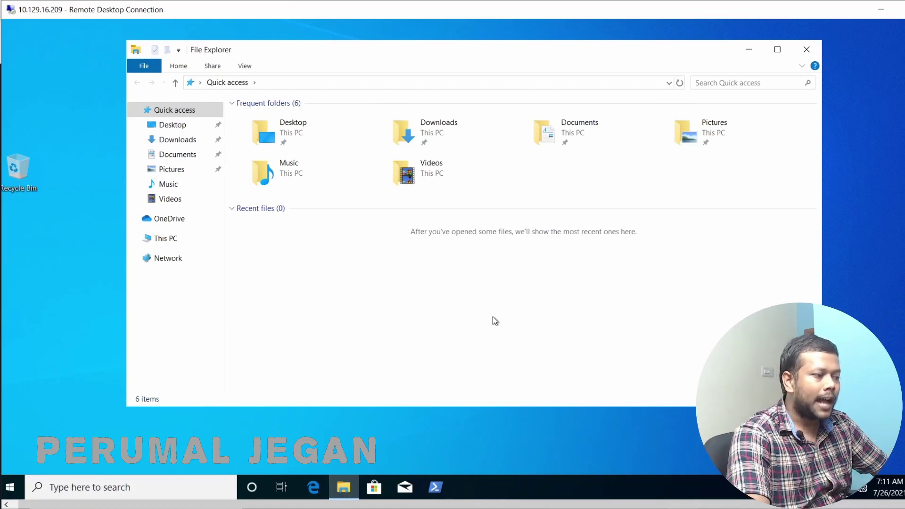
pyautogui.click(778, 50)
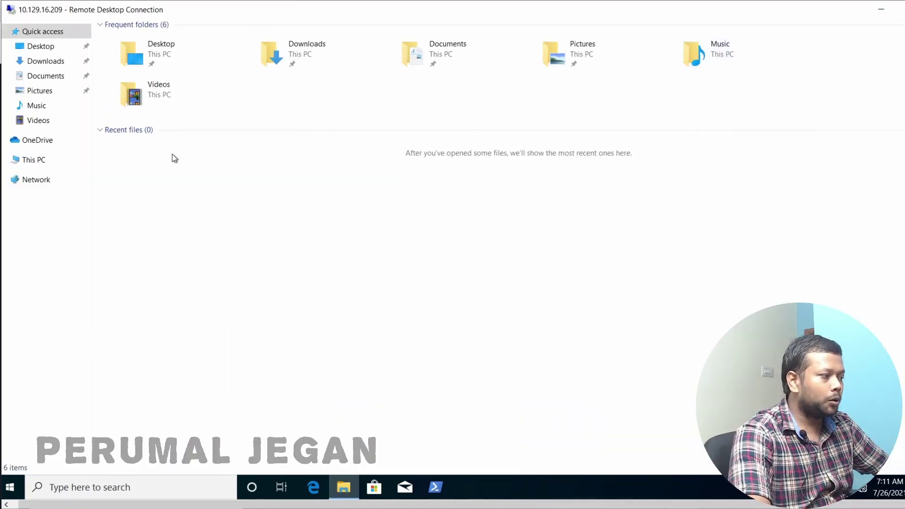
pyautogui.click(30, 169)
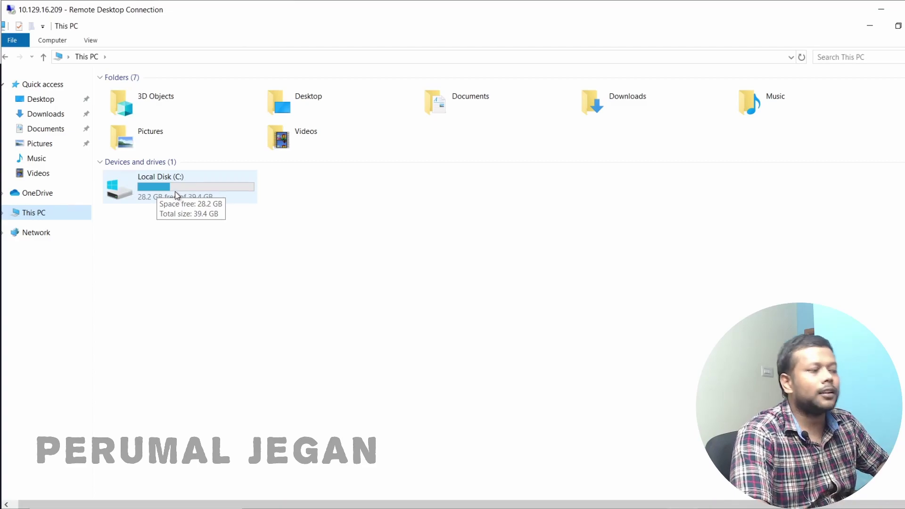
pyautogui.doubleClick(174, 190)
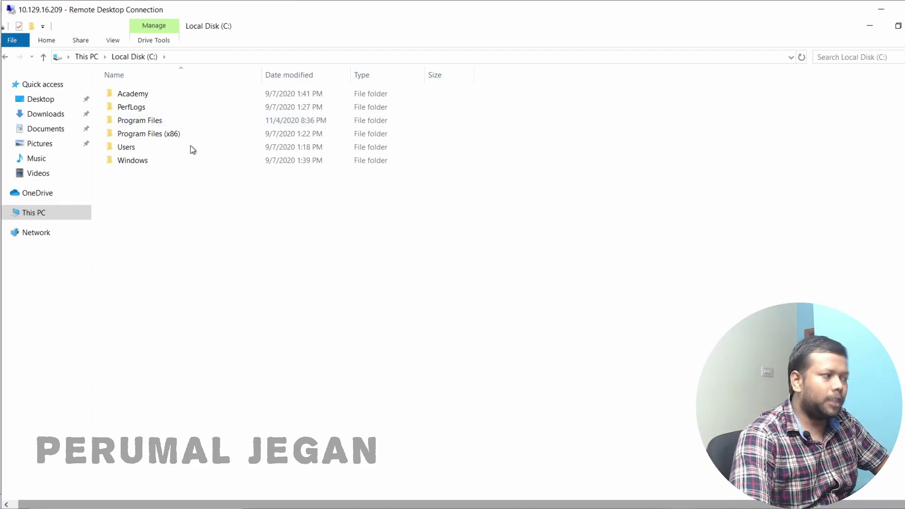
# View the flag text file in the Academy folder, close it, and return to the root of Local Disk (C:)
pyautogui.moveTo(127, 99)
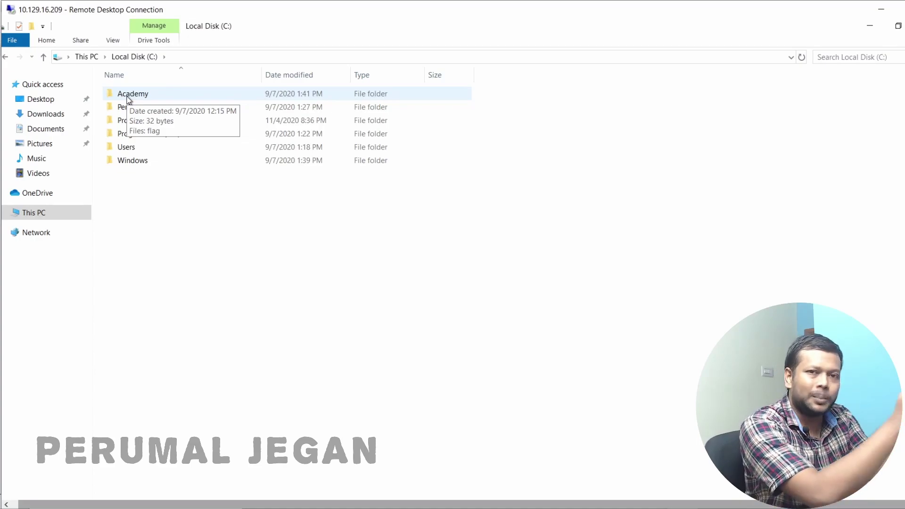
pyautogui.doubleClick(128, 97)
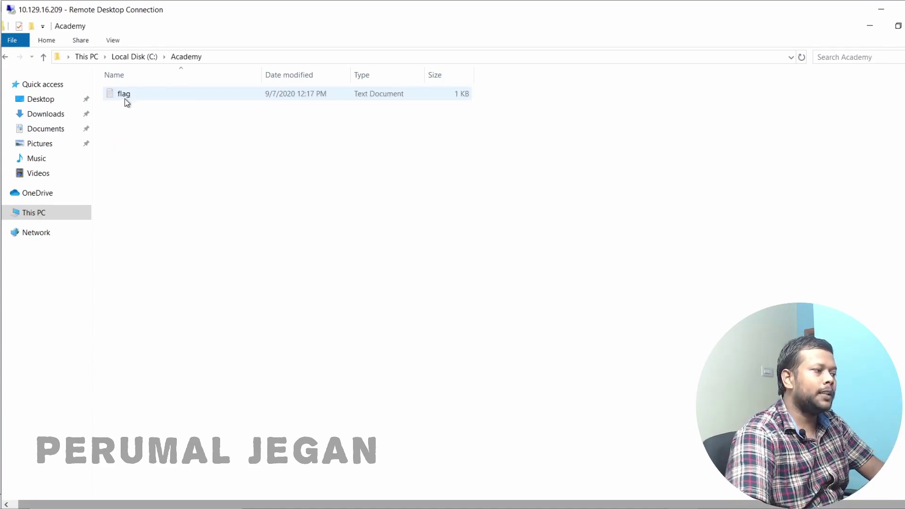
pyautogui.doubleClick(122, 95)
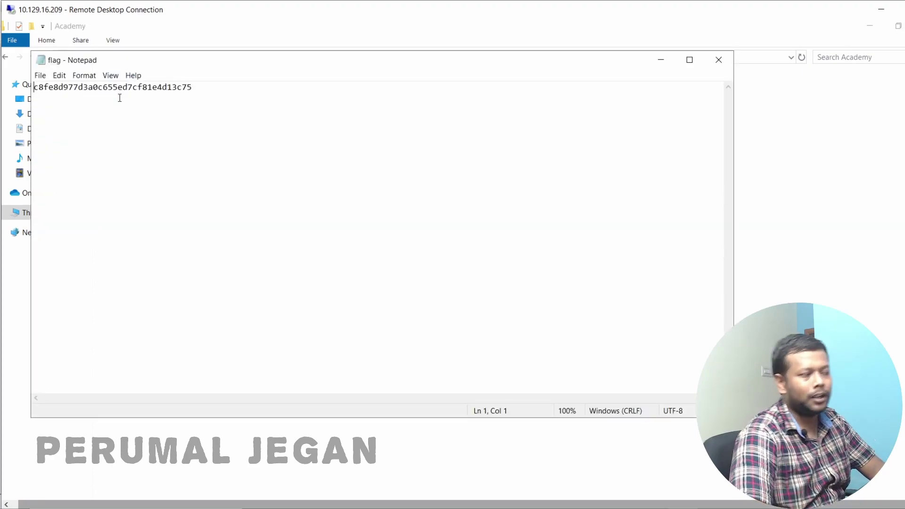
pyautogui.click(720, 61)
pyautogui.click(134, 57)
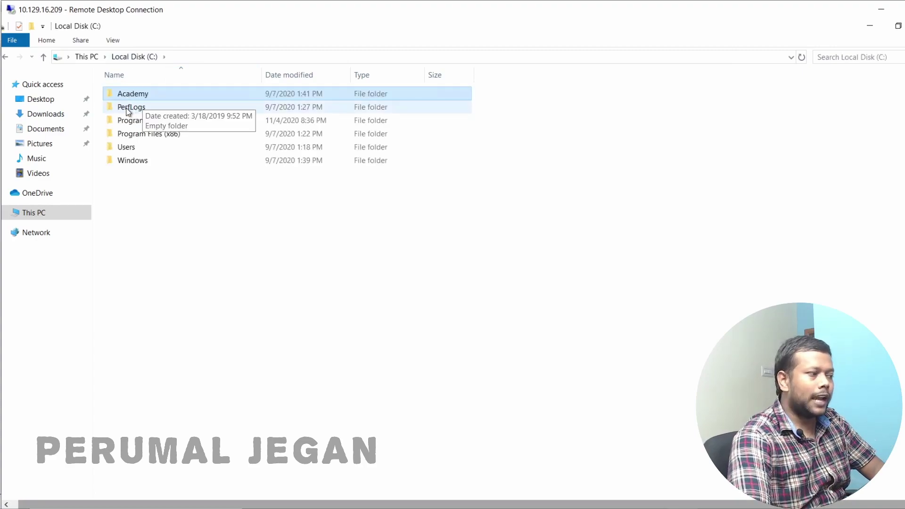
# Grant permanent access to the PerfLogs folder and its Admin subfolder, view them, and return to Local Disk (C:)
pyautogui.click(128, 109)
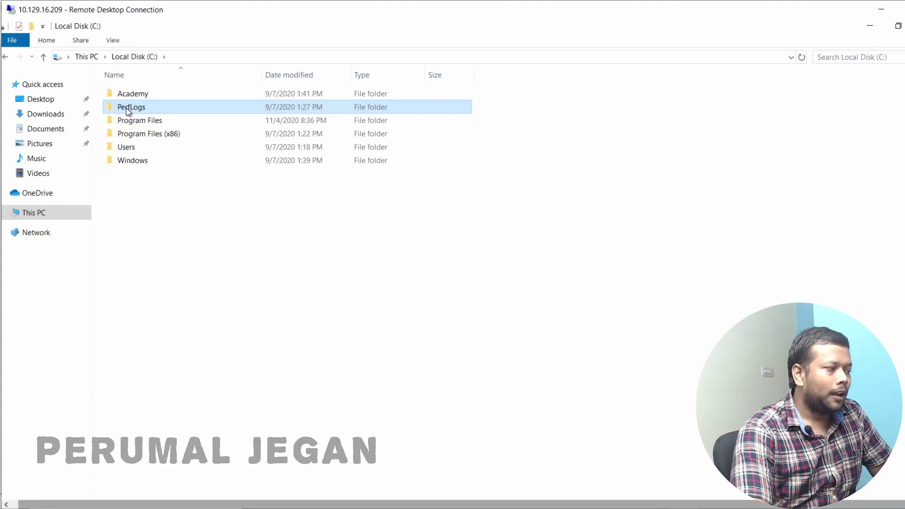
pyautogui.doubleClick(128, 109)
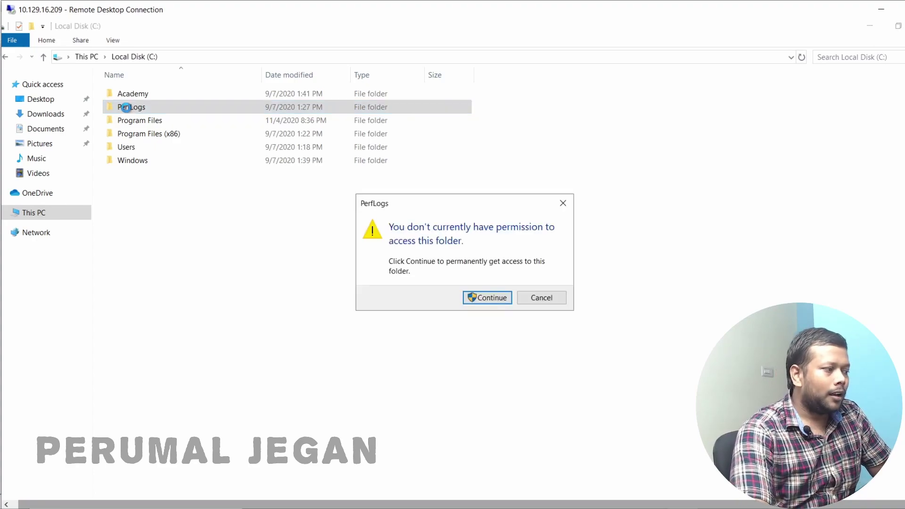
pyautogui.click(498, 305)
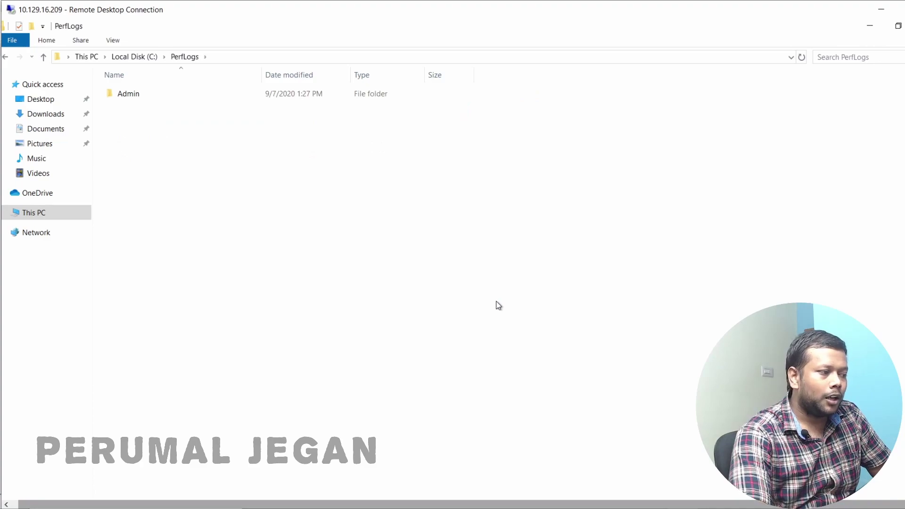
pyautogui.doubleClick(135, 93)
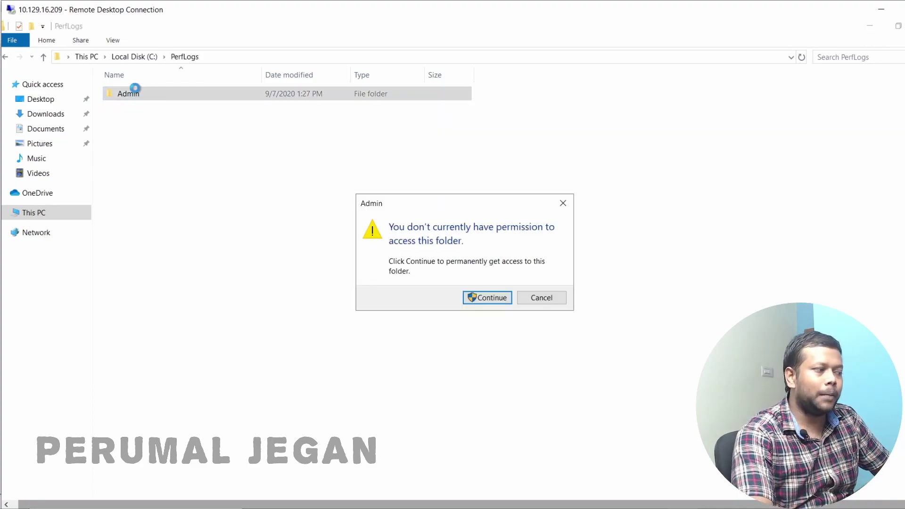
pyautogui.click(491, 301)
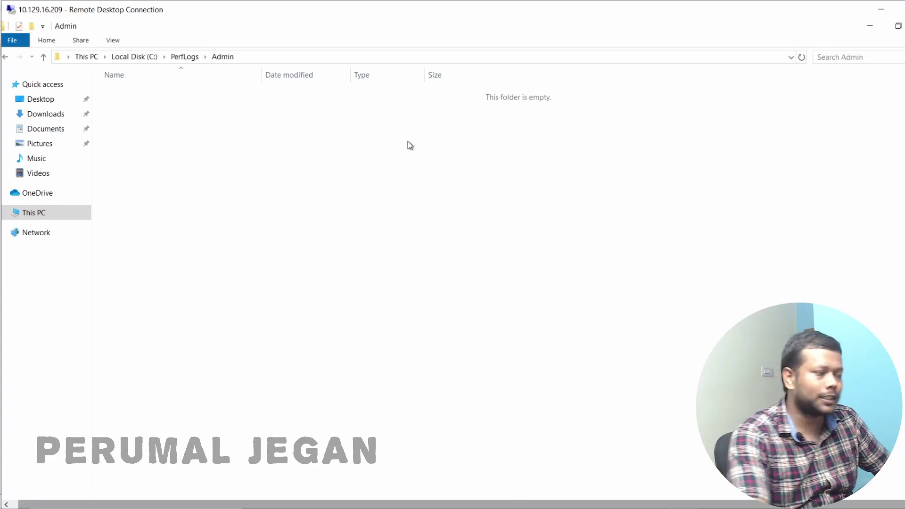
pyautogui.click(141, 57)
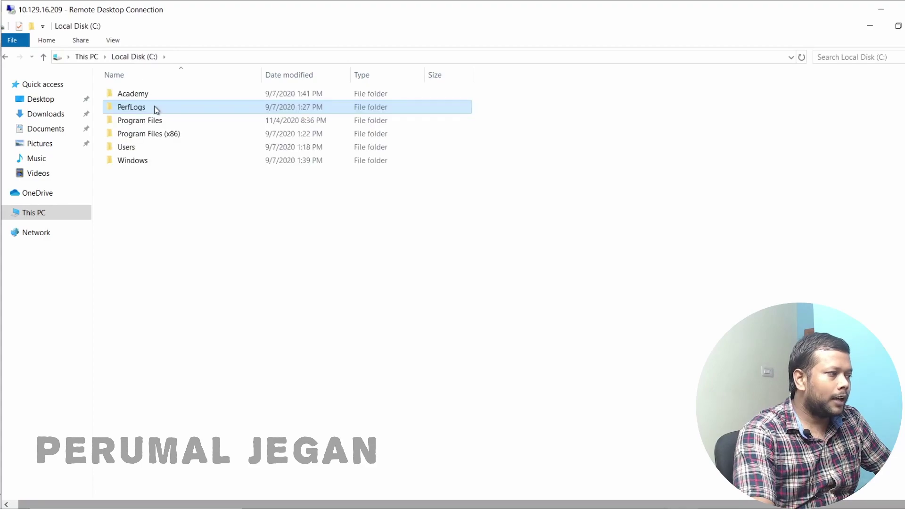
# Look into the Program Files folder, and view the basic system information in the properties of This PC
pyautogui.doubleClick(154, 122)
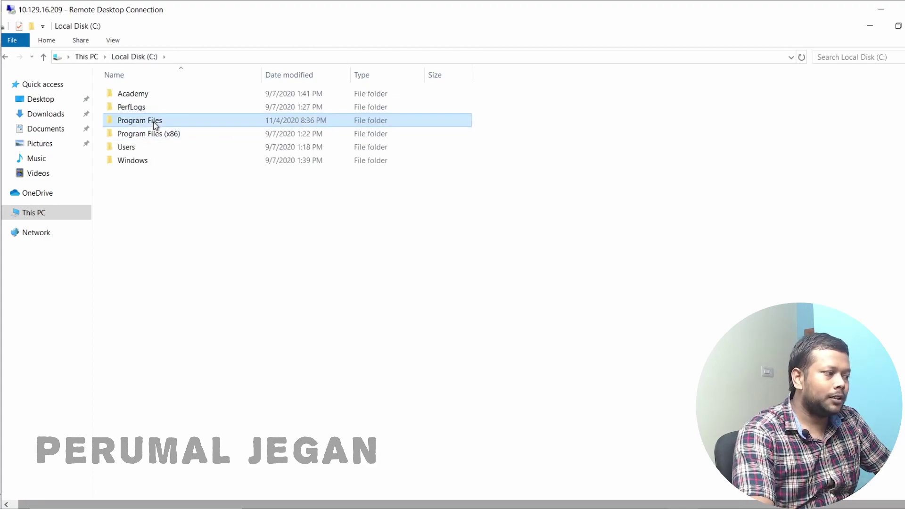
pyautogui.click(139, 59)
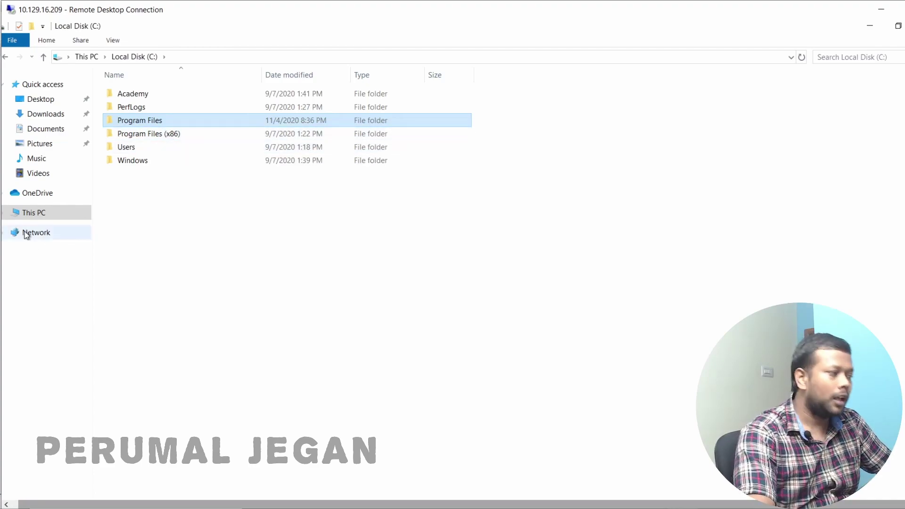
pyautogui.rightClick(34, 218)
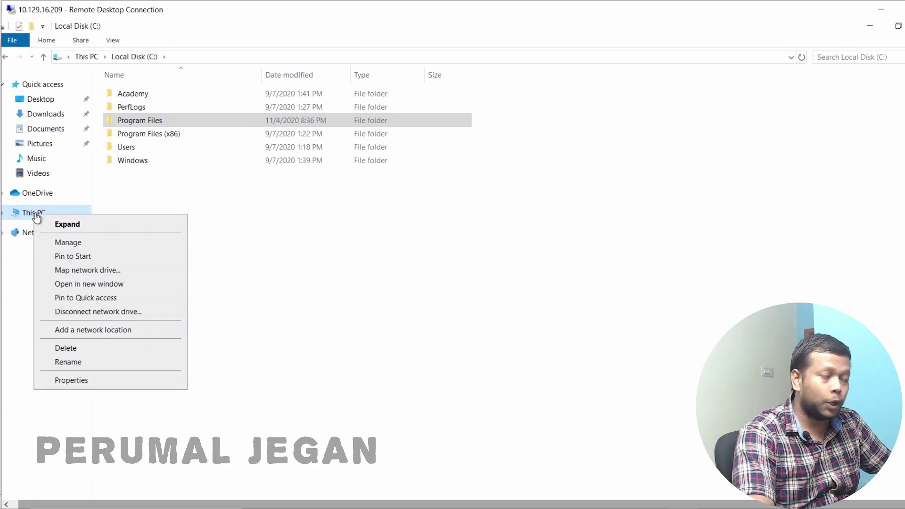
pyautogui.click(73, 380)
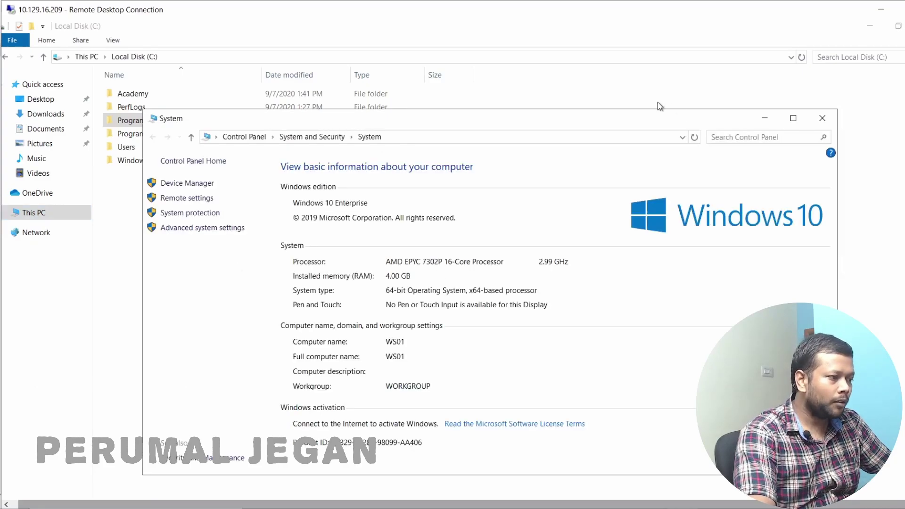
pyautogui.moveTo(650, 115); pyautogui.dragTo(647, 44)
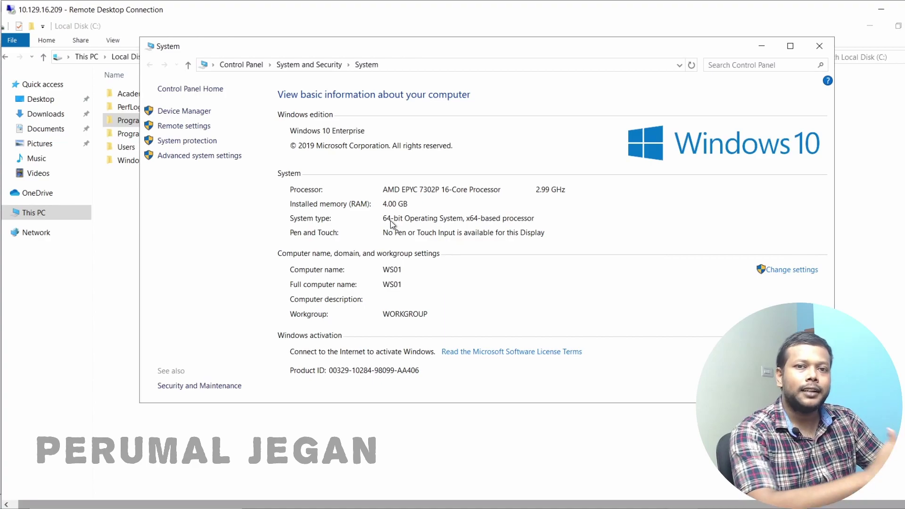
pyautogui.click(820, 47)
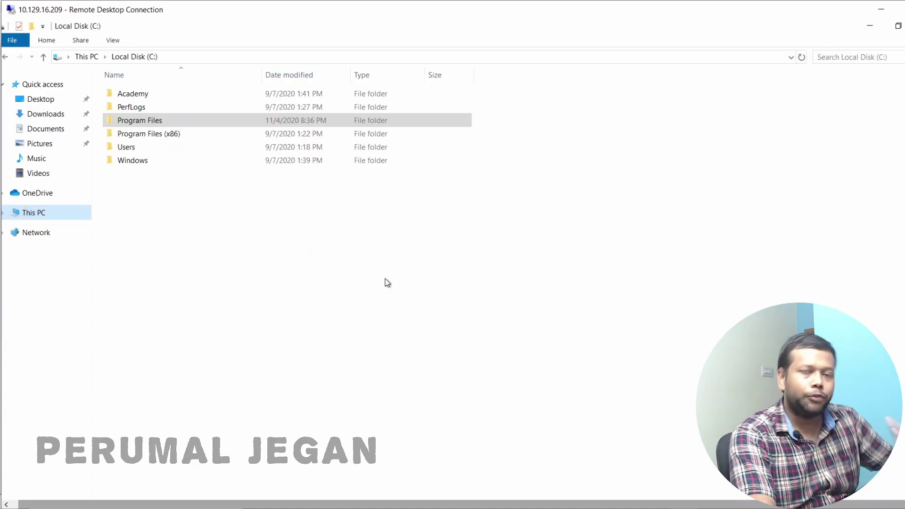
# Examine the list of folders inside Program Files and go back to the root of Local Disk (C:)
pyautogui.click(150, 121)
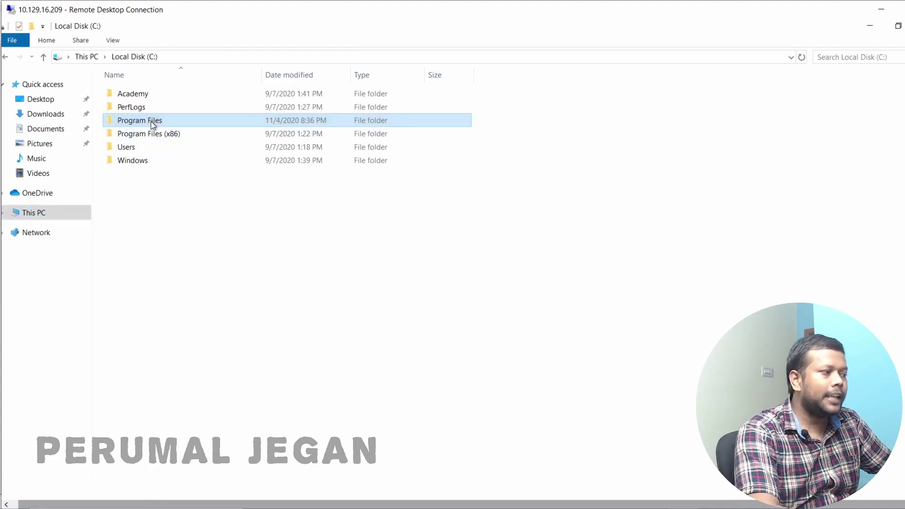
pyautogui.doubleClick(151, 121)
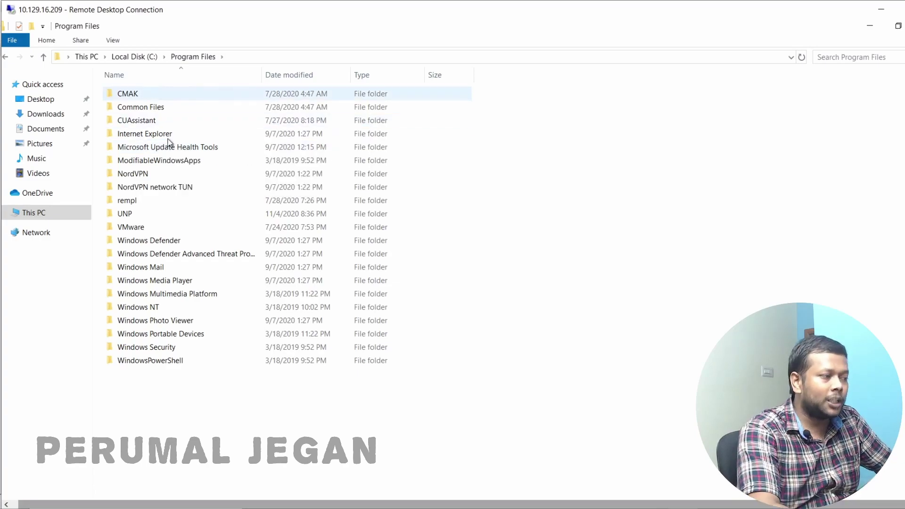
pyautogui.click(149, 59)
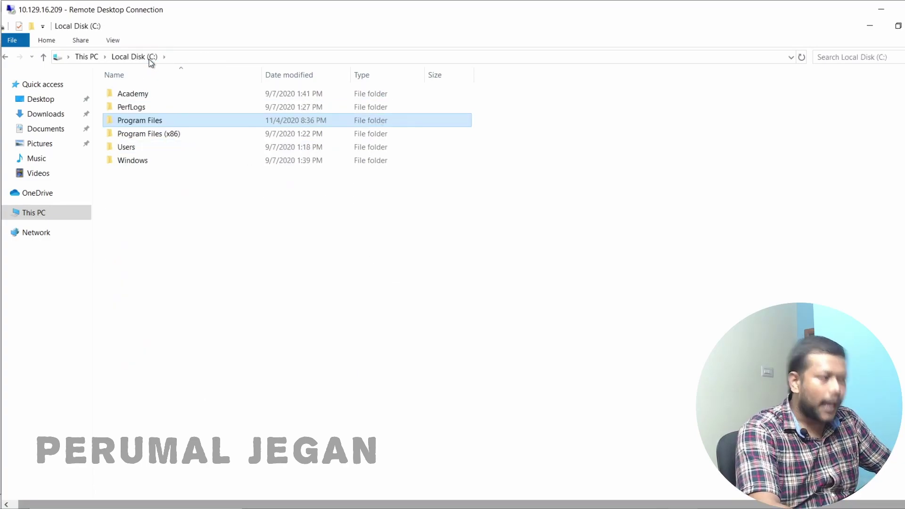
# View the list of folders inside Program Files (x86) and return to the root of Local Disk (C:)
pyautogui.doubleClick(149, 136)
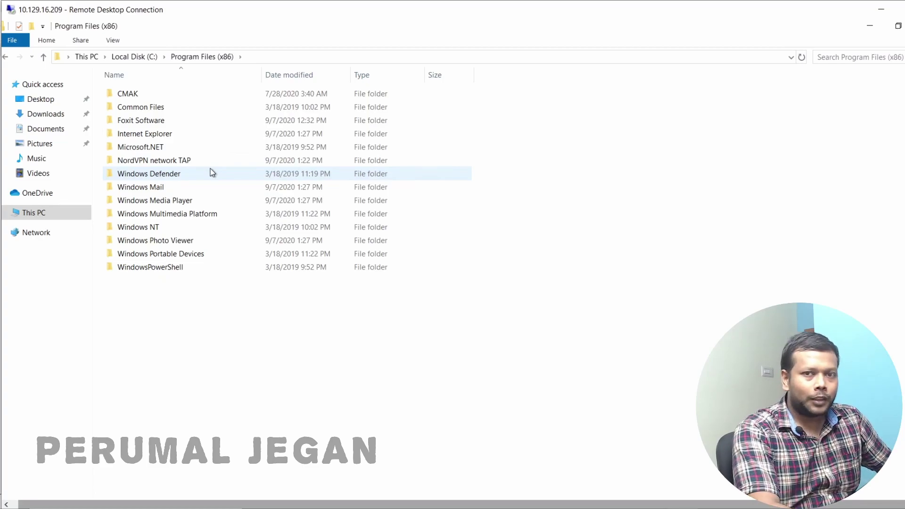
pyautogui.moveTo(193, 122)
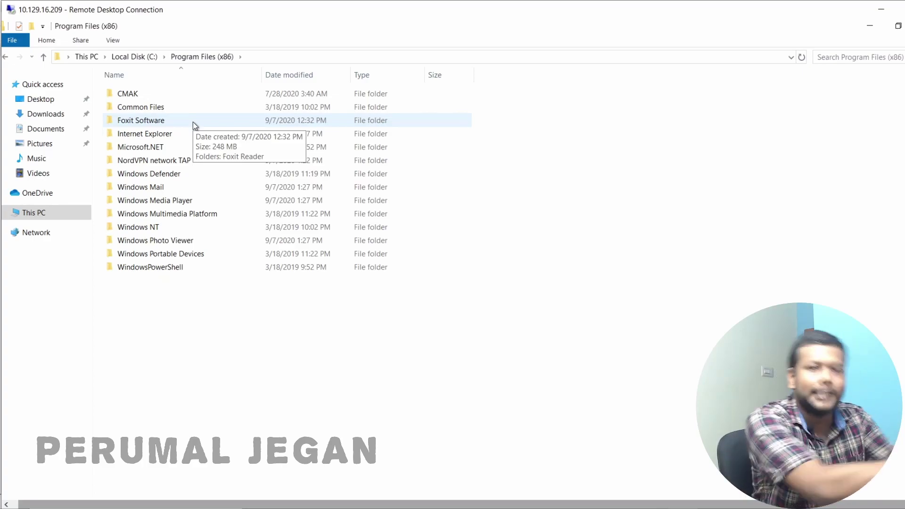
pyautogui.click(121, 59)
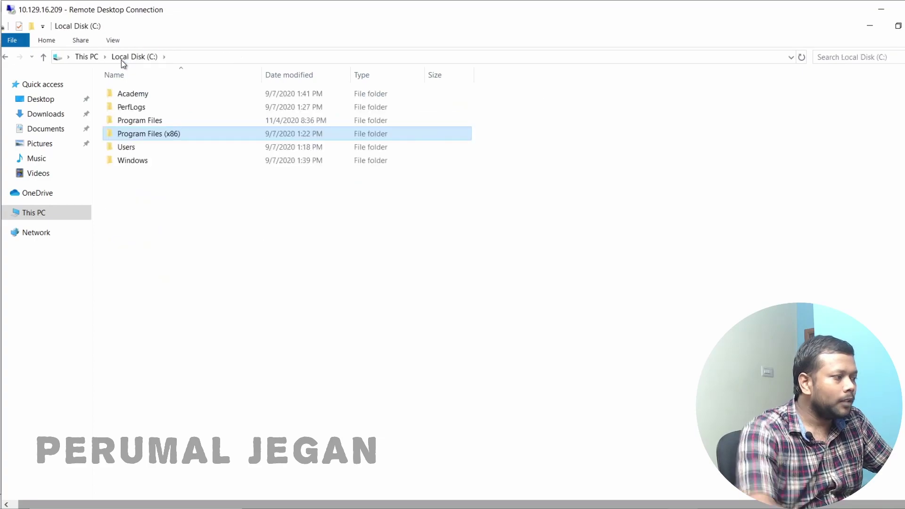
pyautogui.click(150, 124)
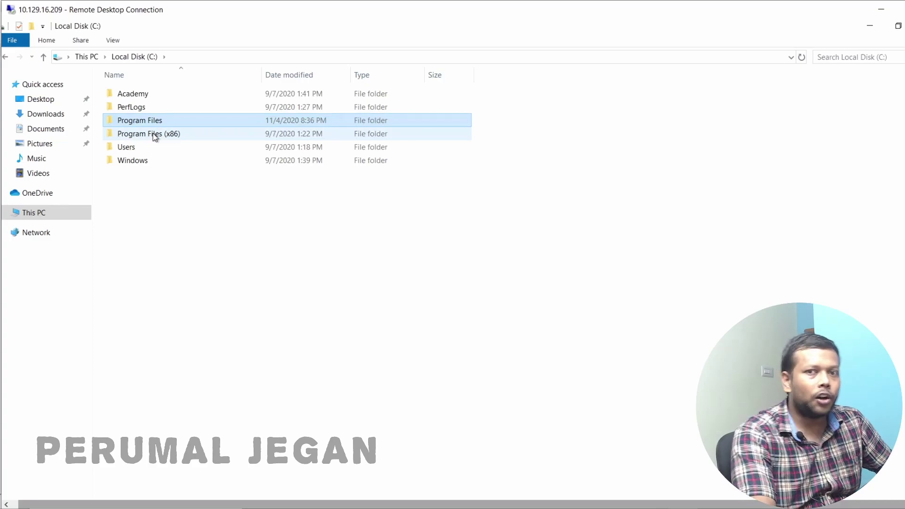
# Go into the Users folder on Local Disk (C:) and look over the user profile folders it holds
pyautogui.click(130, 148)
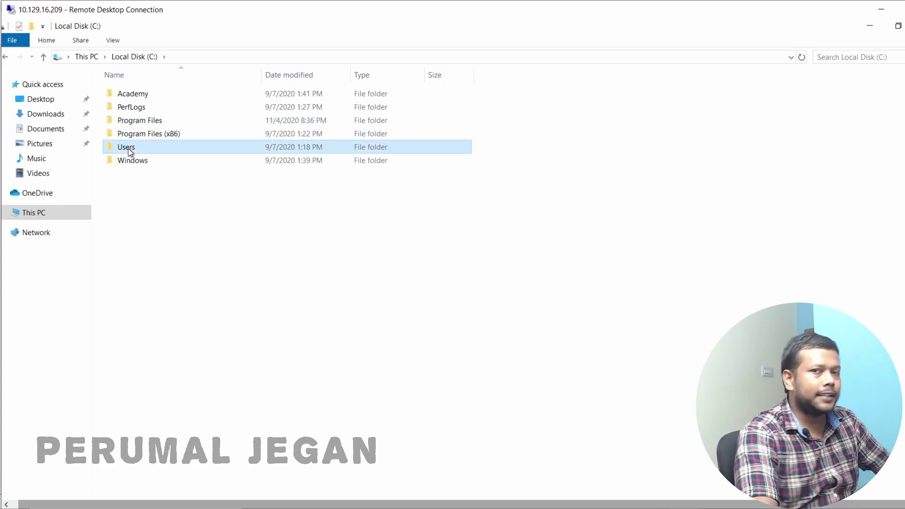
pyautogui.doubleClick(129, 148)
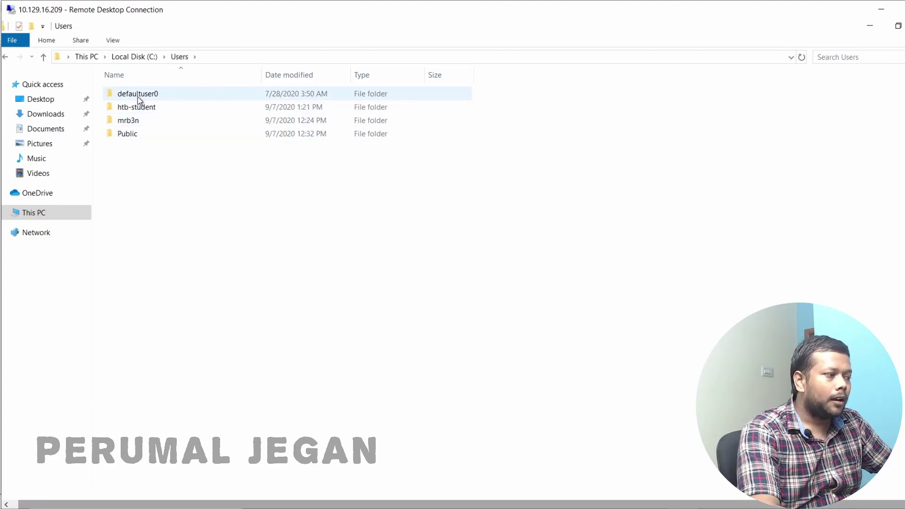
pyautogui.click(133, 136)
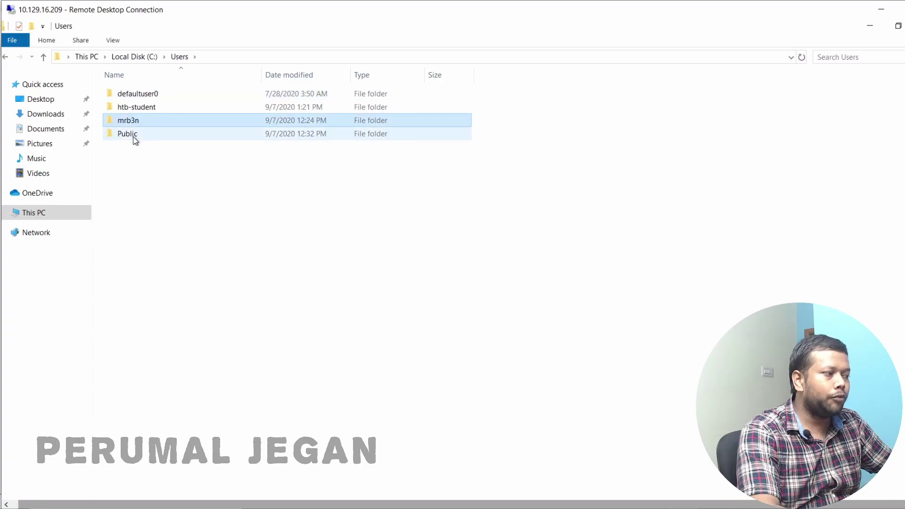
pyautogui.click(137, 109)
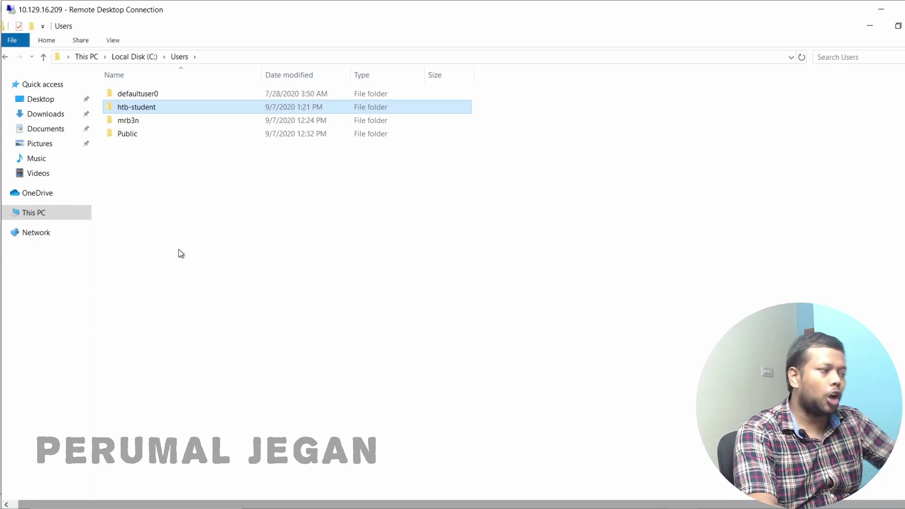
# View the contents of the htb-student and mrb3n profile folders, returning to the Users folder after each
pyautogui.doubleClick(131, 108)
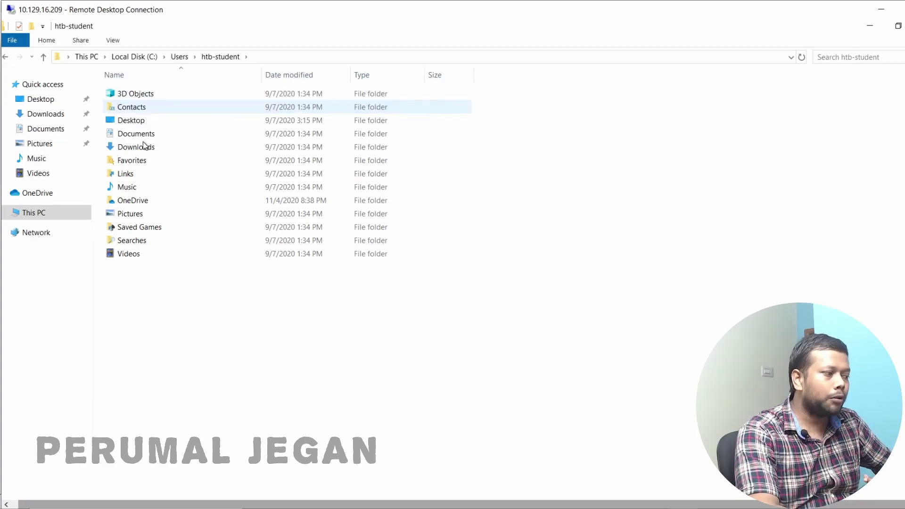
pyautogui.click(179, 59)
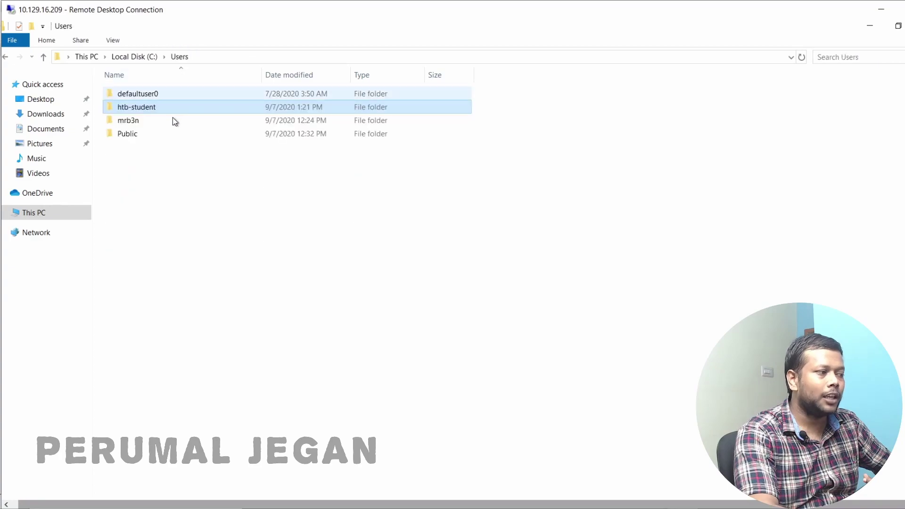
pyautogui.doubleClick(134, 123)
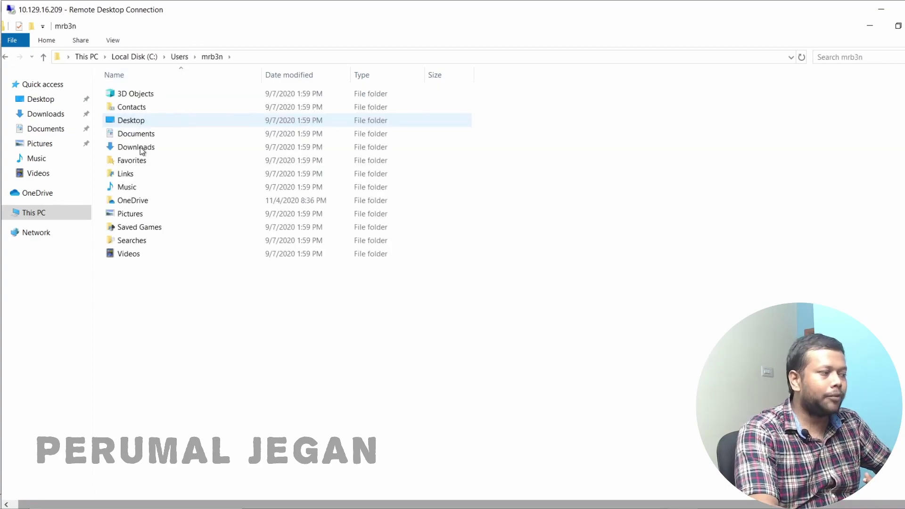
pyautogui.click(180, 57)
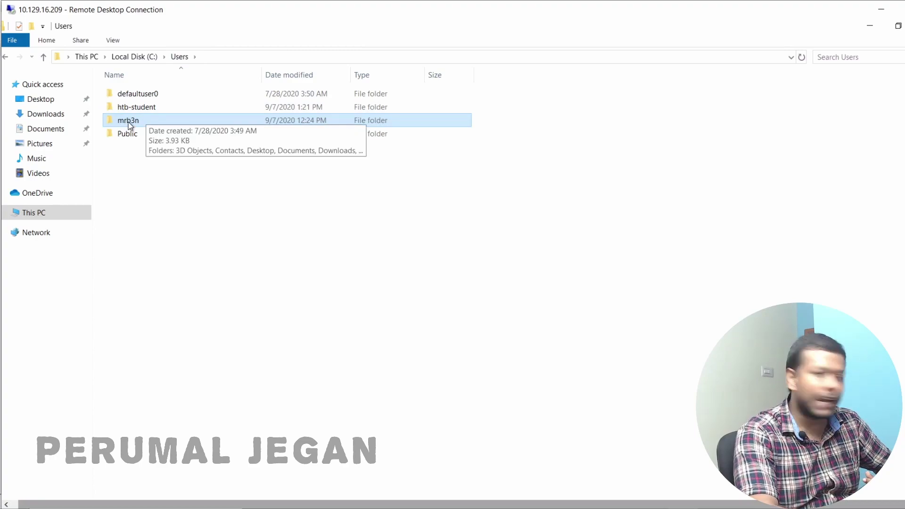
# Grant permanent access to the defaultuser0 profile folder, view its contents, and return to the Users folder
pyautogui.click(130, 97)
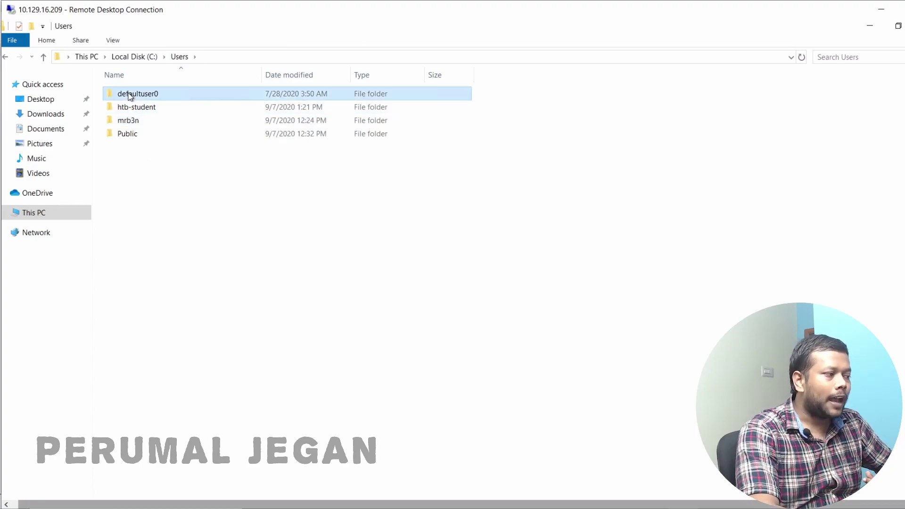
pyautogui.doubleClick(130, 97)
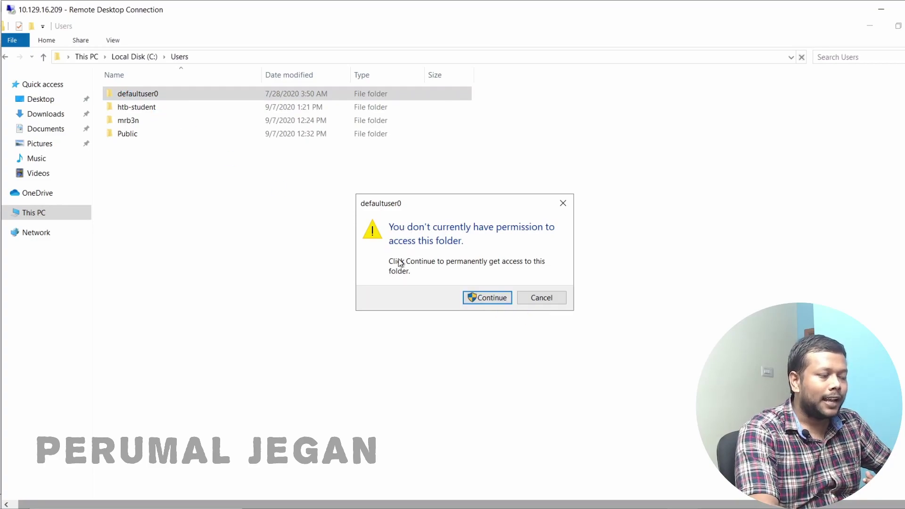
pyautogui.click(482, 296)
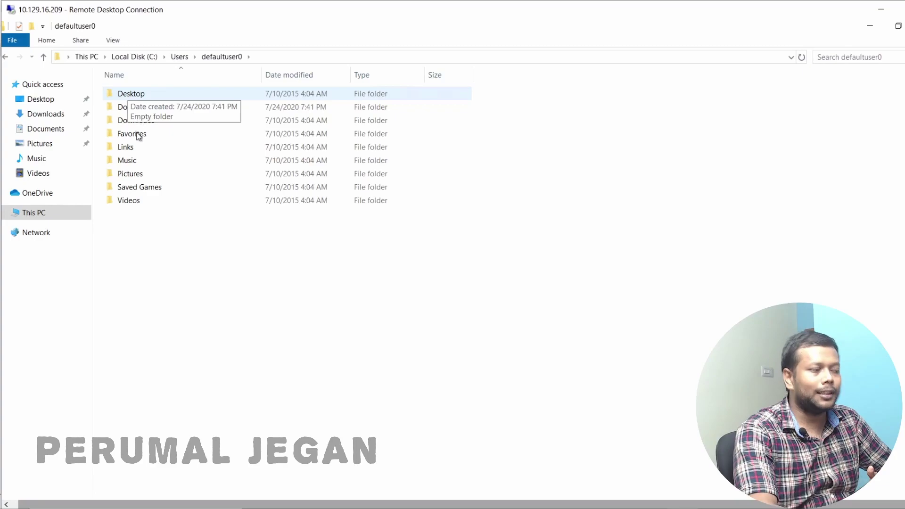
pyautogui.click(179, 56)
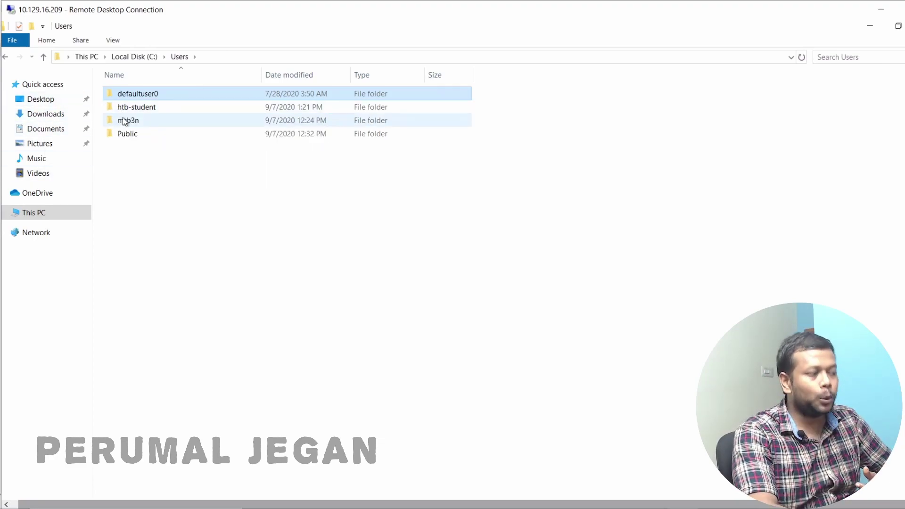
# View the shared subfolders inside the Public profile folder and go back to the root of Local Disk (C:)
pyautogui.moveTo(126, 125)
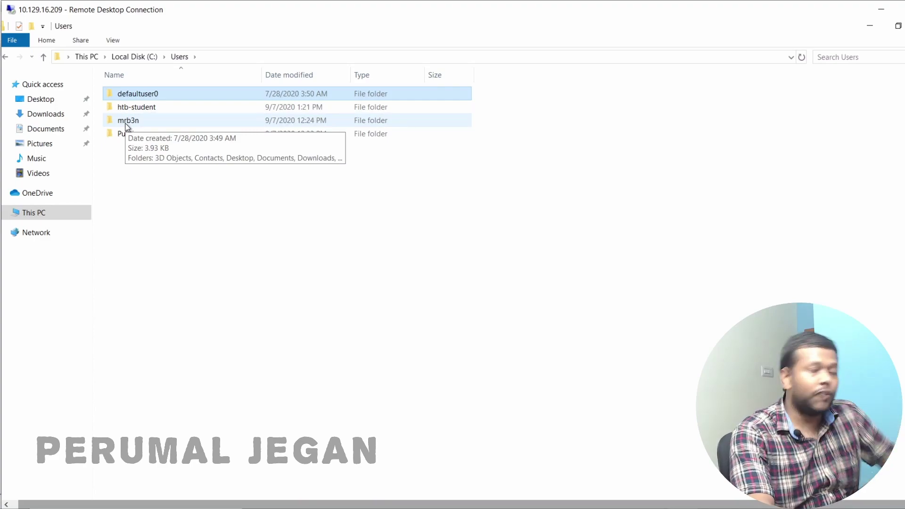
pyautogui.click(130, 134)
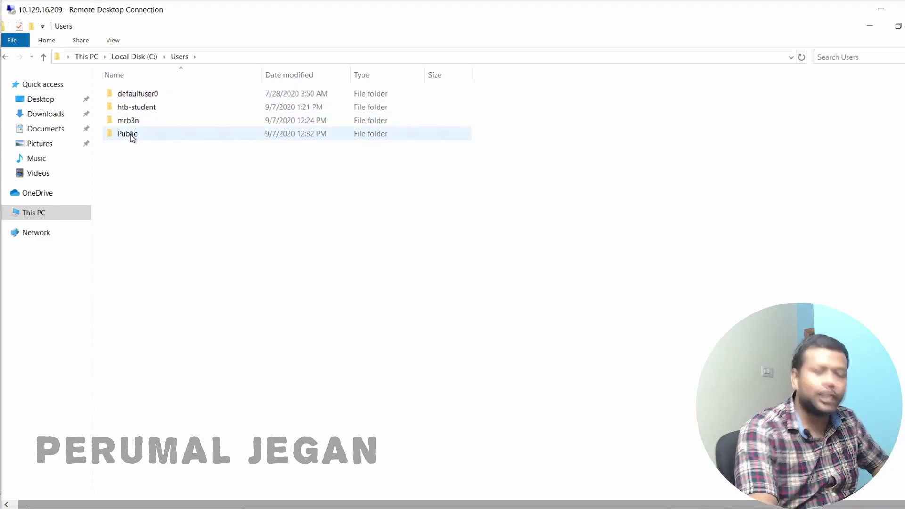
pyautogui.doubleClick(131, 134)
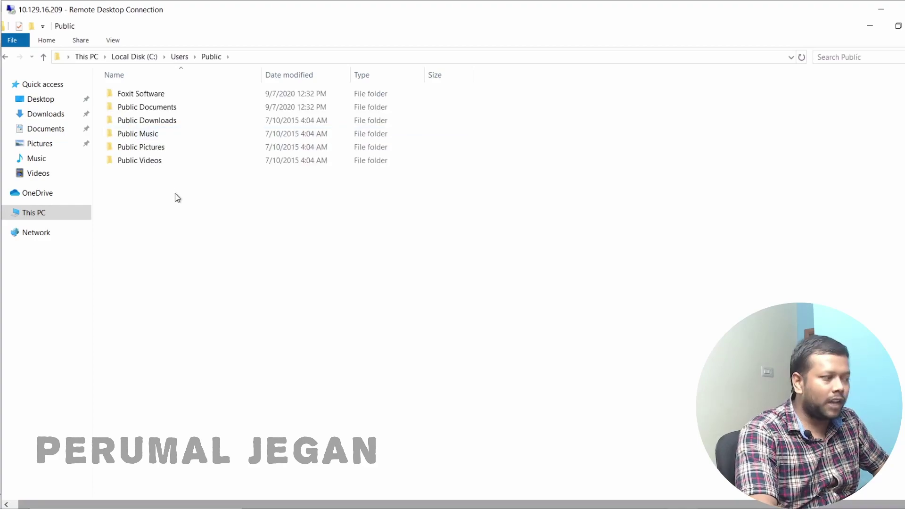
pyautogui.click(152, 120)
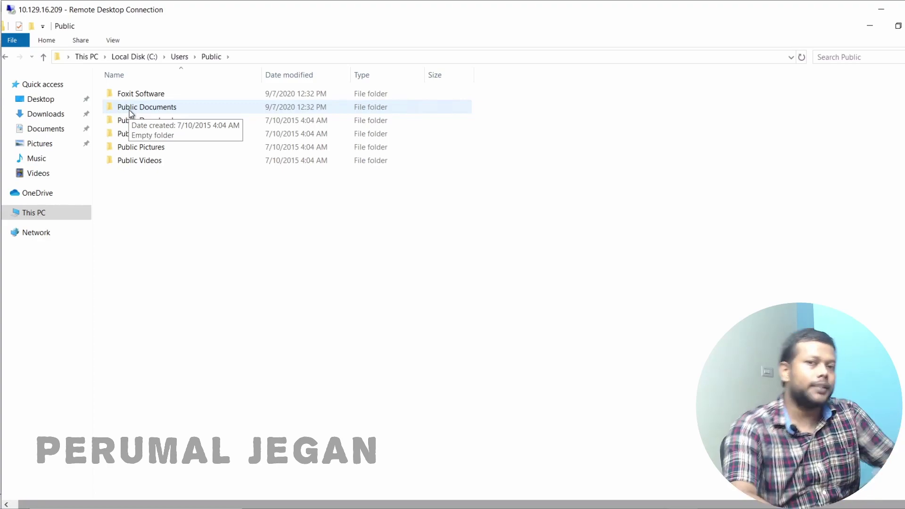
pyautogui.click(179, 56)
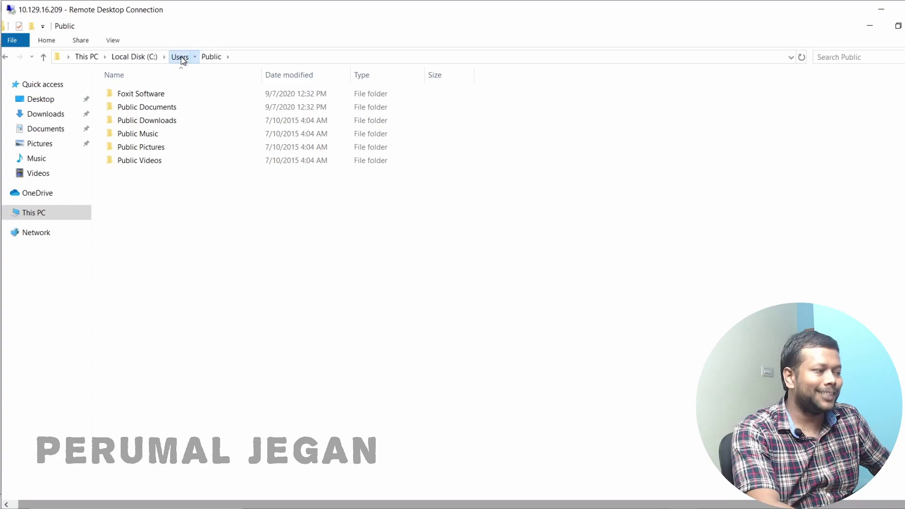
pyautogui.click(150, 57)
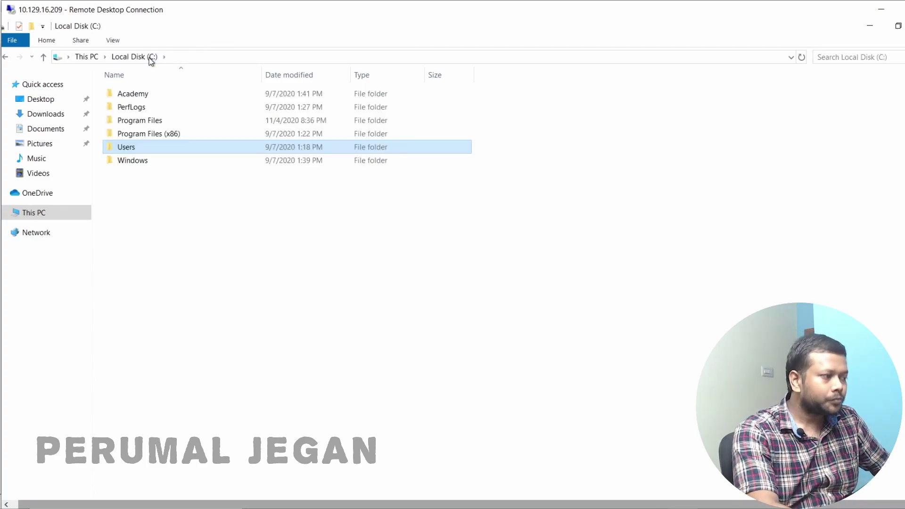
# Go into the Windows folder, view the cursor files in its Cursors subfolder, and return to the Windows folder
pyautogui.click(149, 185)
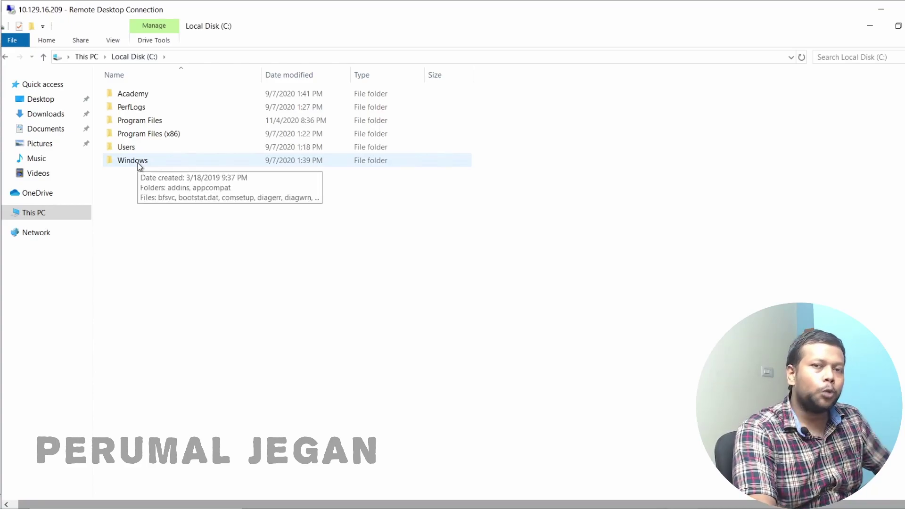
pyautogui.doubleClick(137, 160)
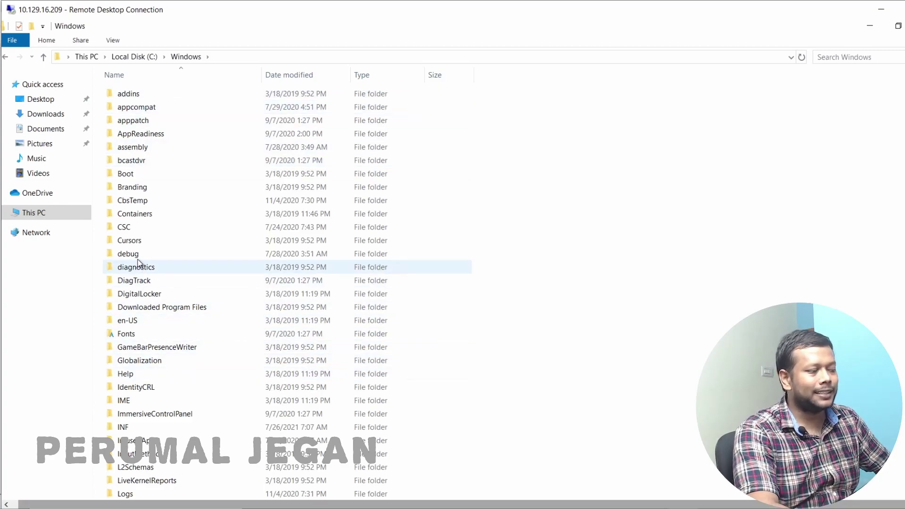
pyautogui.doubleClick(131, 241)
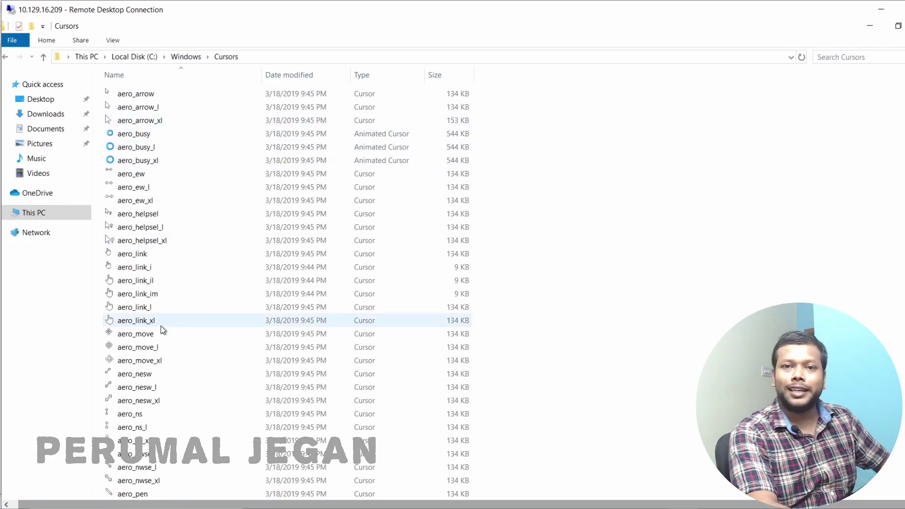
pyautogui.click(185, 57)
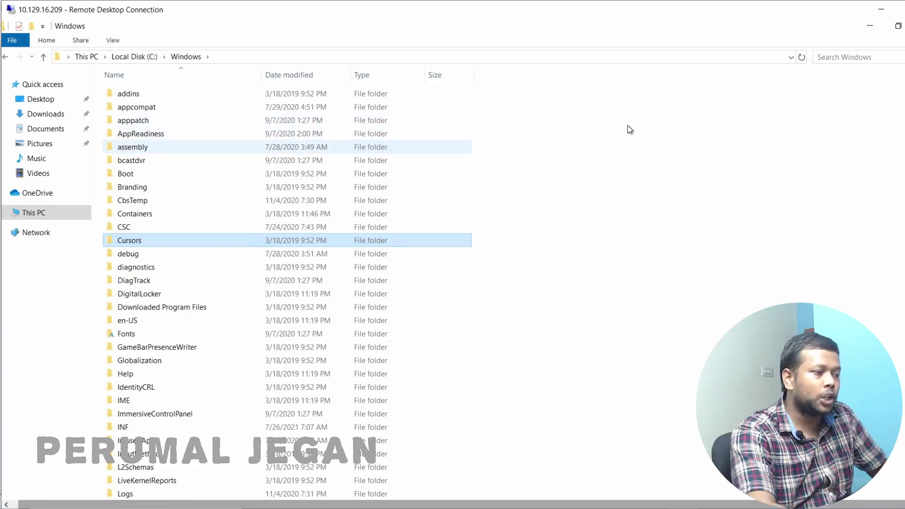
# Examine the full list of subfolders and files in the Windows folder and return to Local Disk (C:)
pyautogui.scroll(-15, 283, 283)
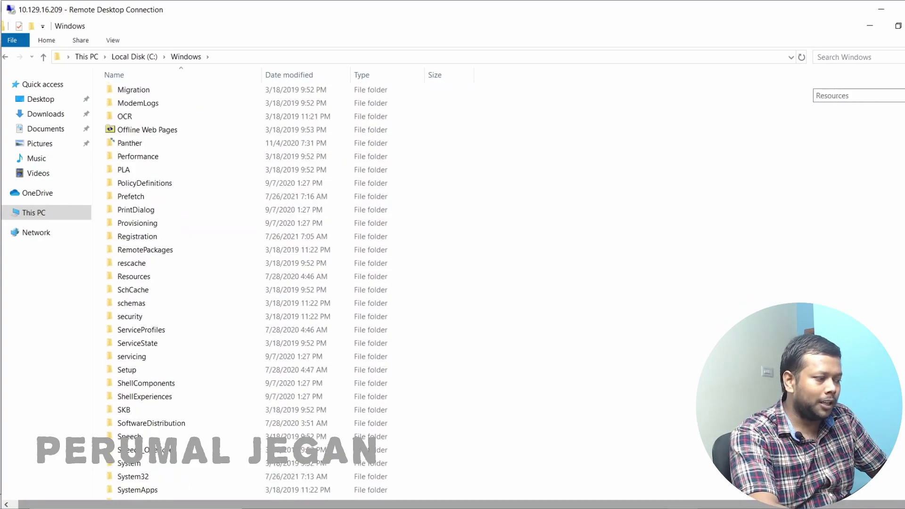
pyautogui.scroll(-3, 283, 283)
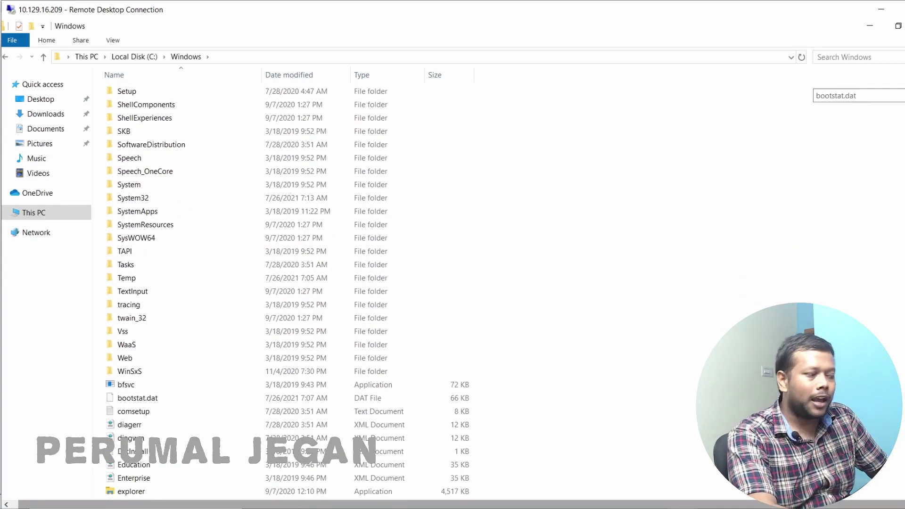
pyautogui.scroll(-1, 283, 283)
pyautogui.scroll(12, 282, 283)
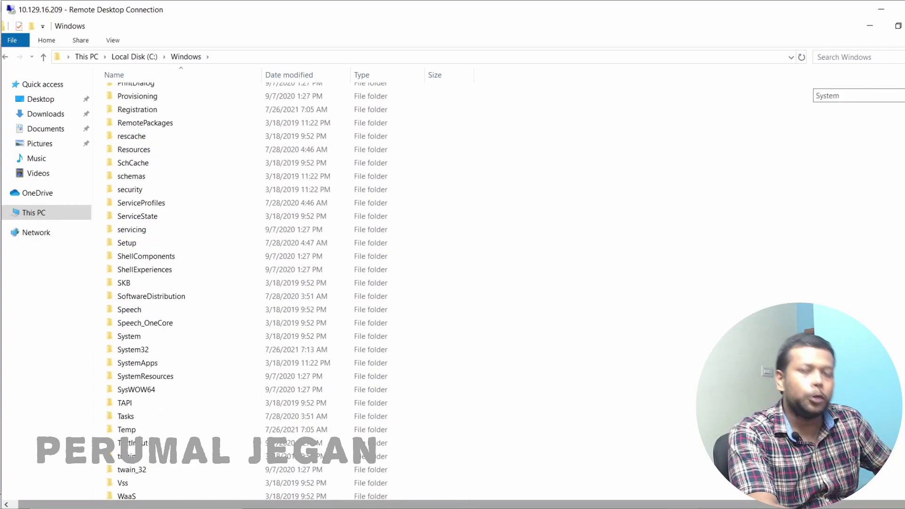
pyautogui.scroll(1, 283, 283)
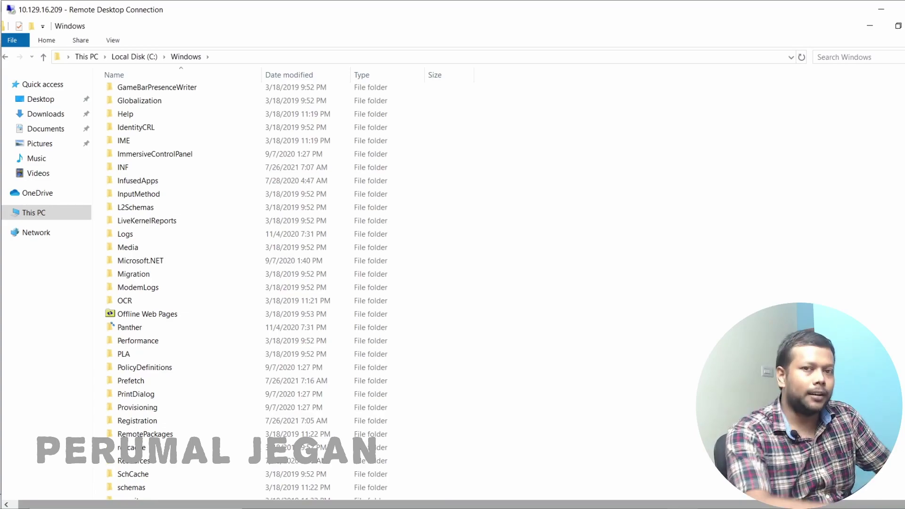
pyautogui.click(127, 57)
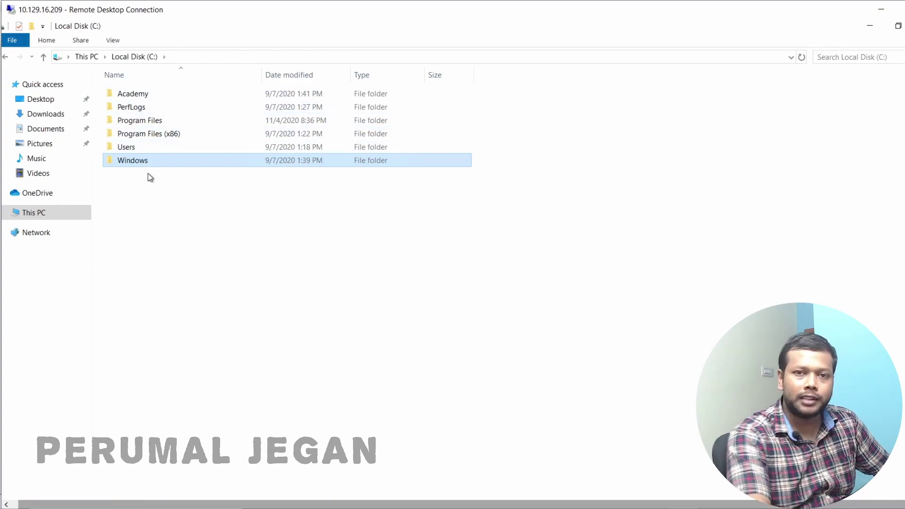
pyautogui.rightClick(174, 223)
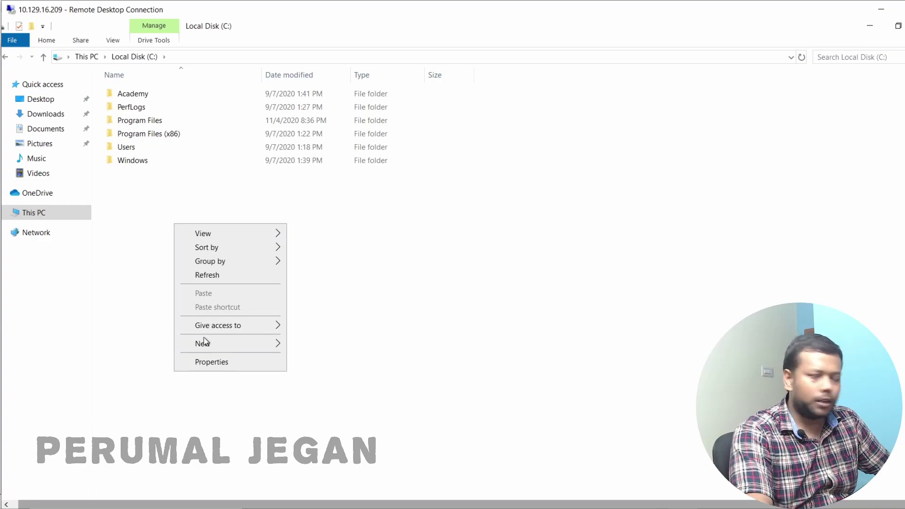
pyautogui.moveTo(209, 345)
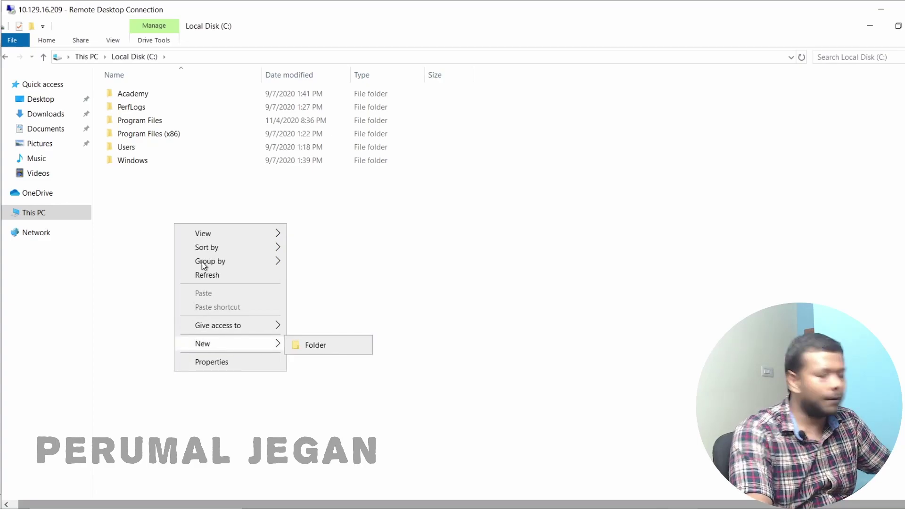
pyautogui.click(202, 189)
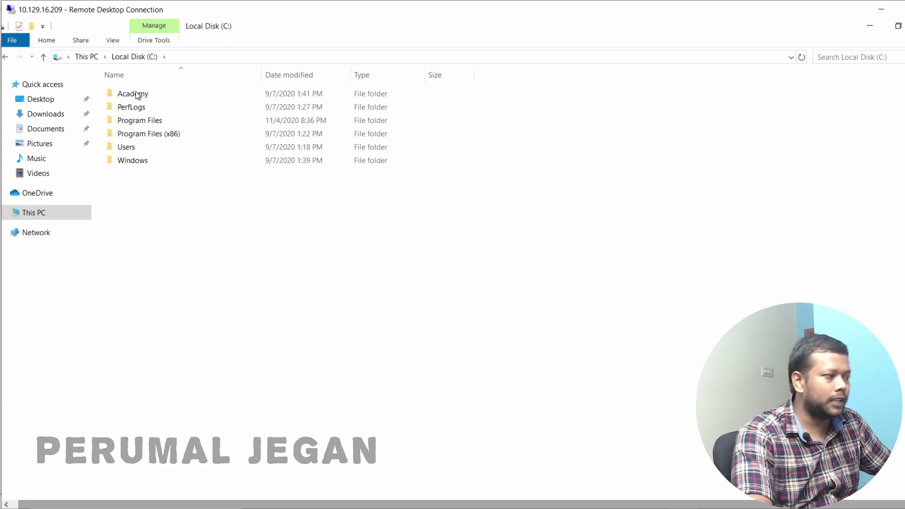
# Change the folder view options to show hidden files, folders, and drives, and apply the setting
pyautogui.click(114, 41)
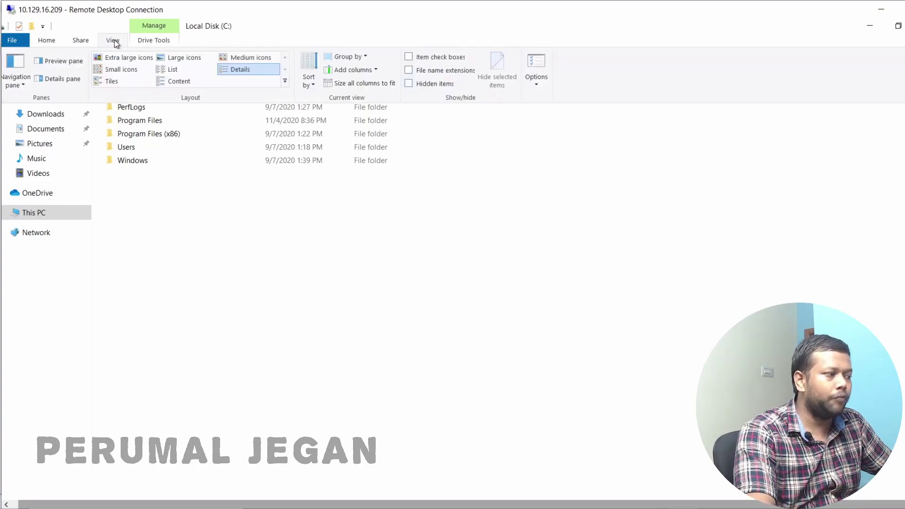
pyautogui.click(543, 66)
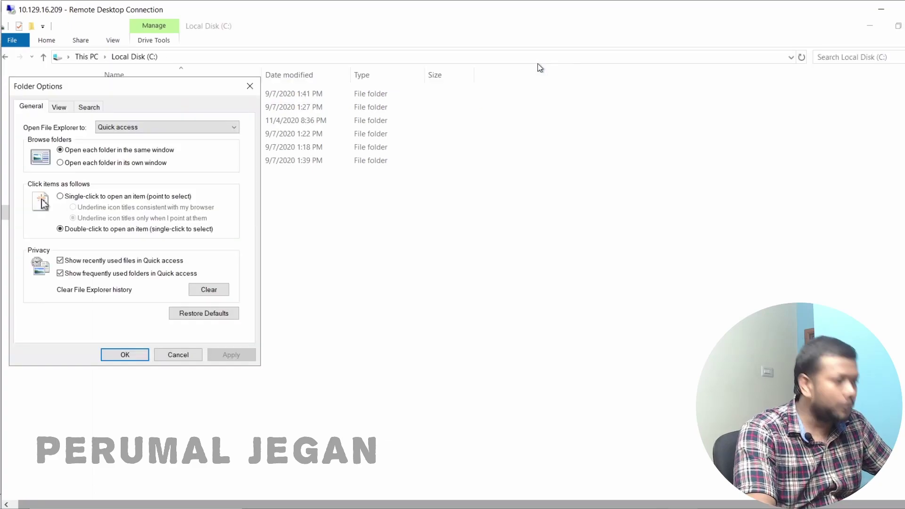
pyautogui.click(63, 110)
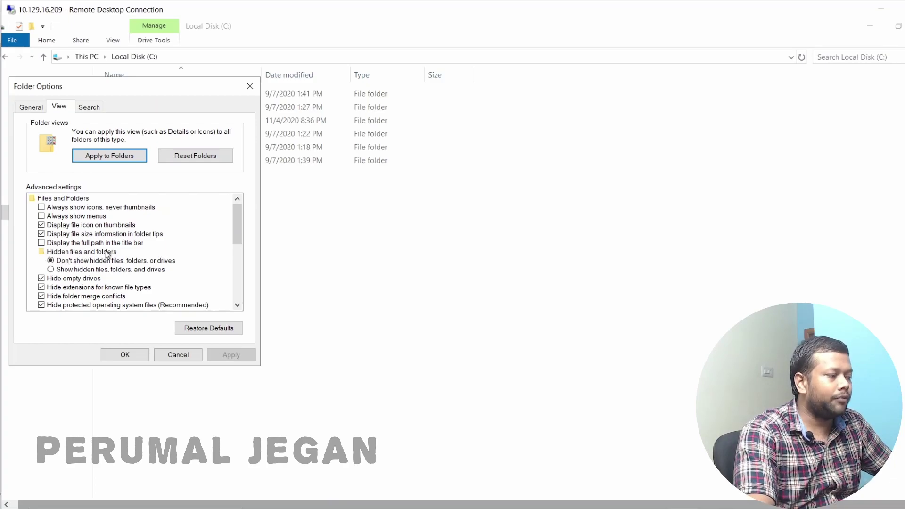
pyautogui.click(62, 271)
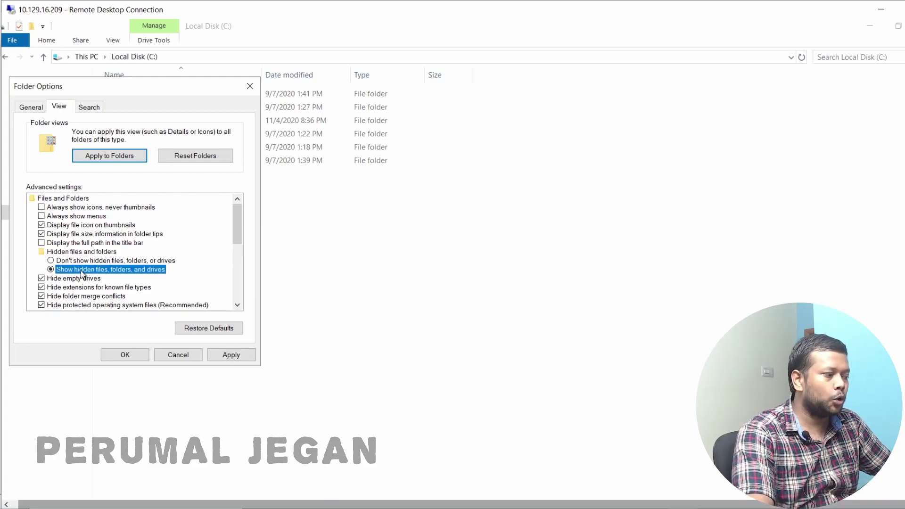
pyautogui.click(232, 355)
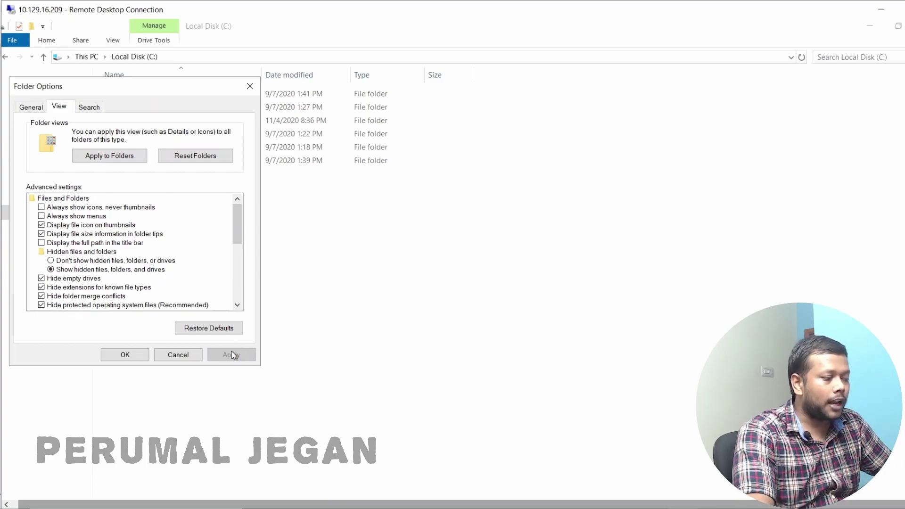
pyautogui.click(124, 355)
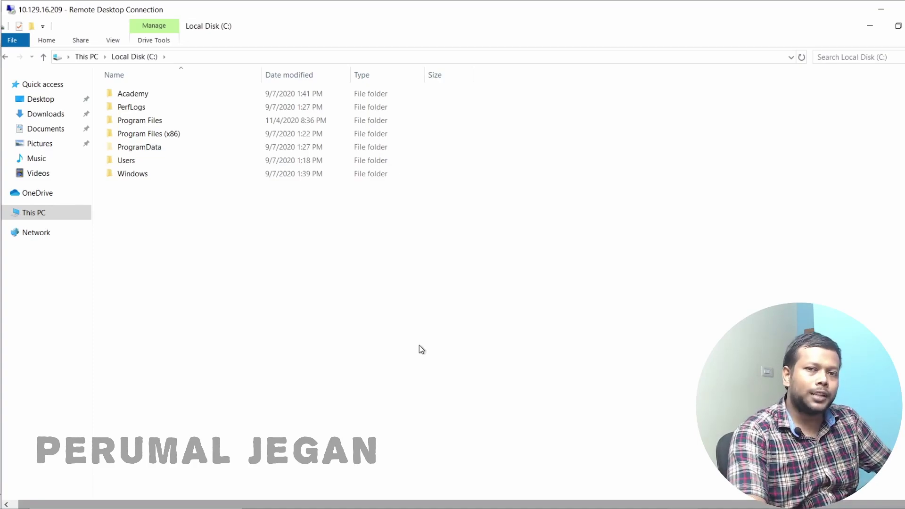
# View the subfolders inside the hidden ProgramData folder and return to the root of Local Disk (C:)
pyautogui.doubleClick(147, 151)
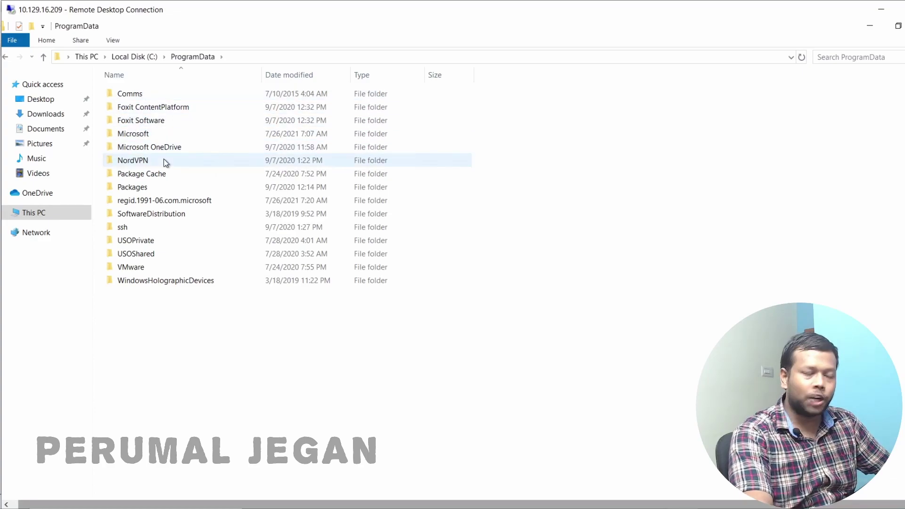
pyautogui.click(135, 139)
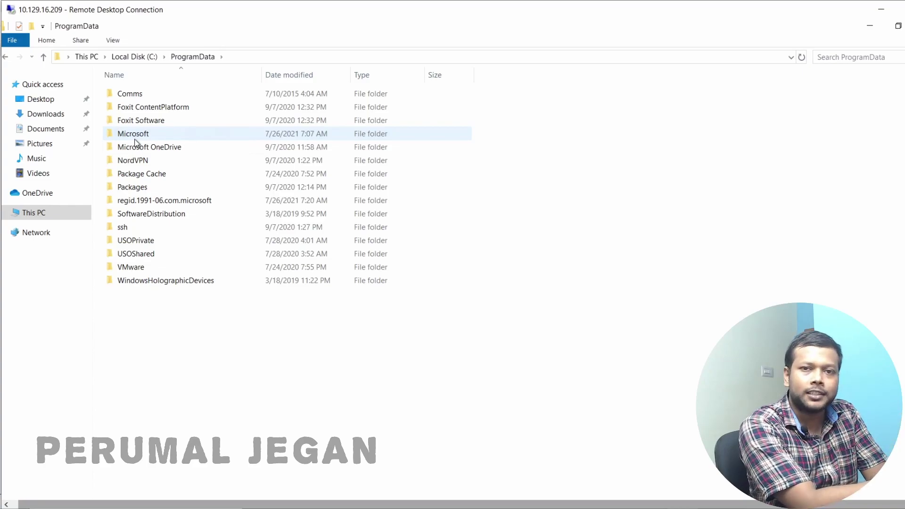
pyautogui.click(121, 57)
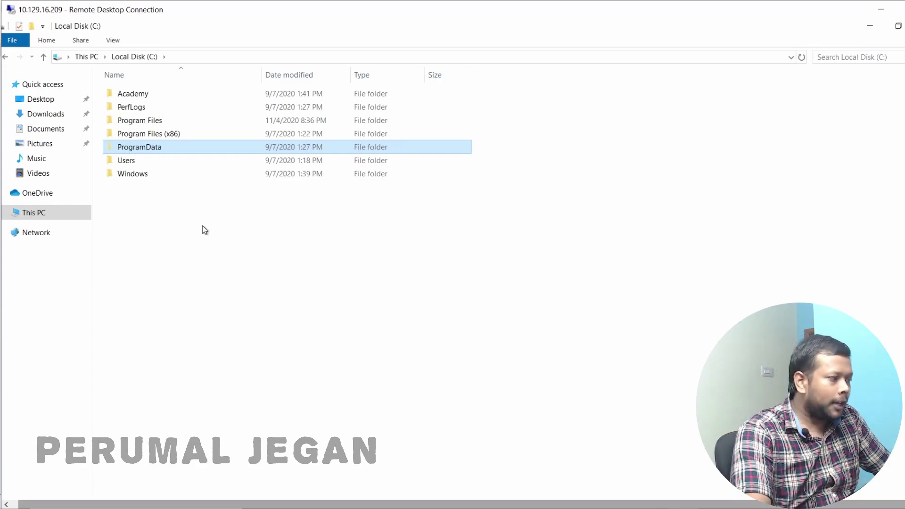
pyautogui.click(204, 226)
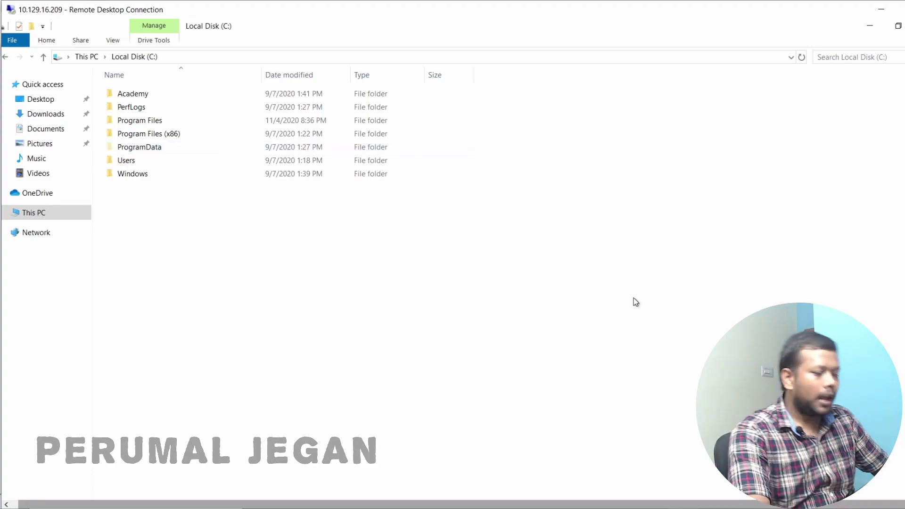
# Find and open Command Prompt on the remote workstation and maximize its window
pyautogui.moveTo(867, 500)
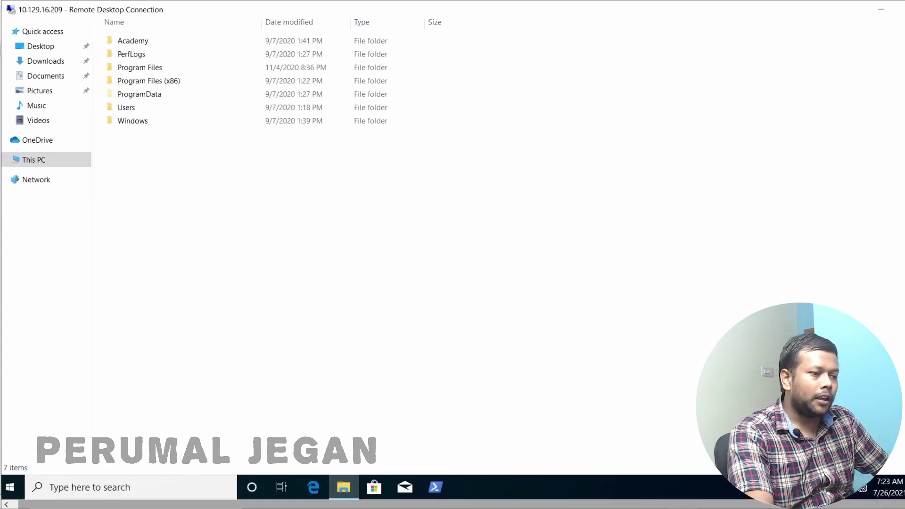
pyautogui.click(196, 487)
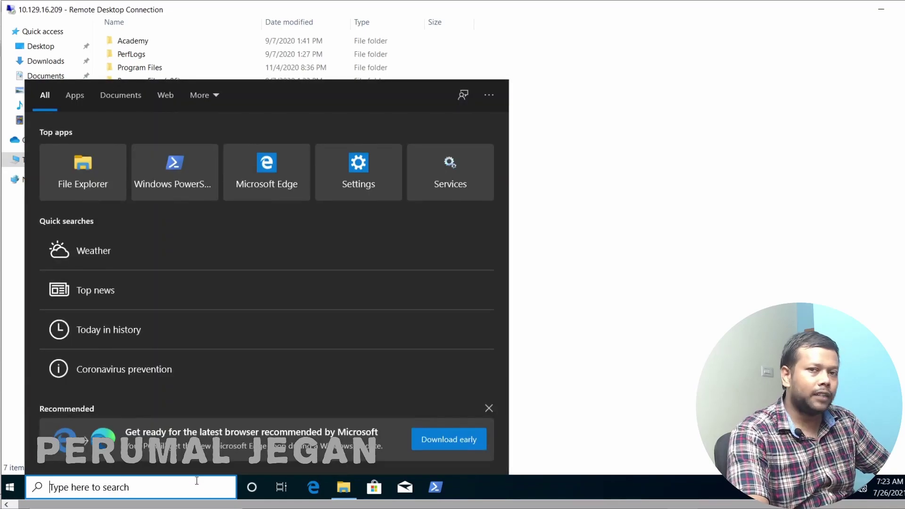
pyautogui.write('comma')
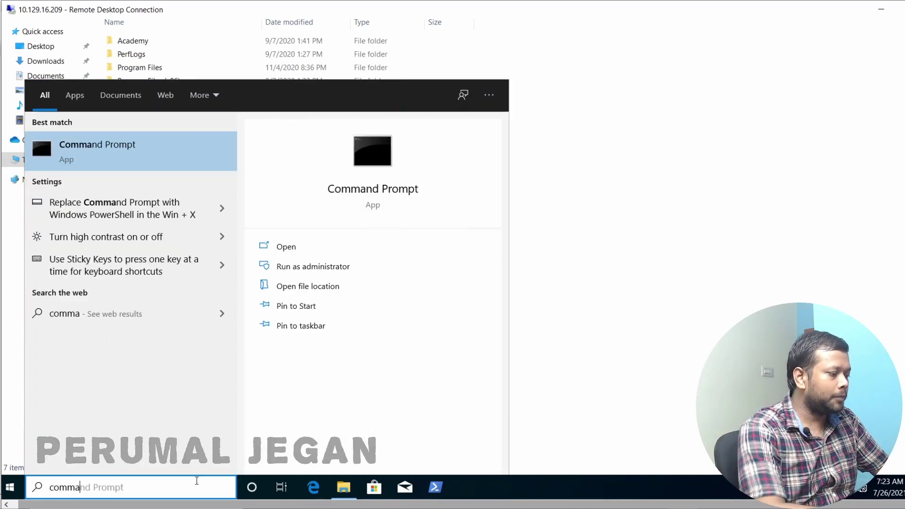
pyautogui.click(128, 150)
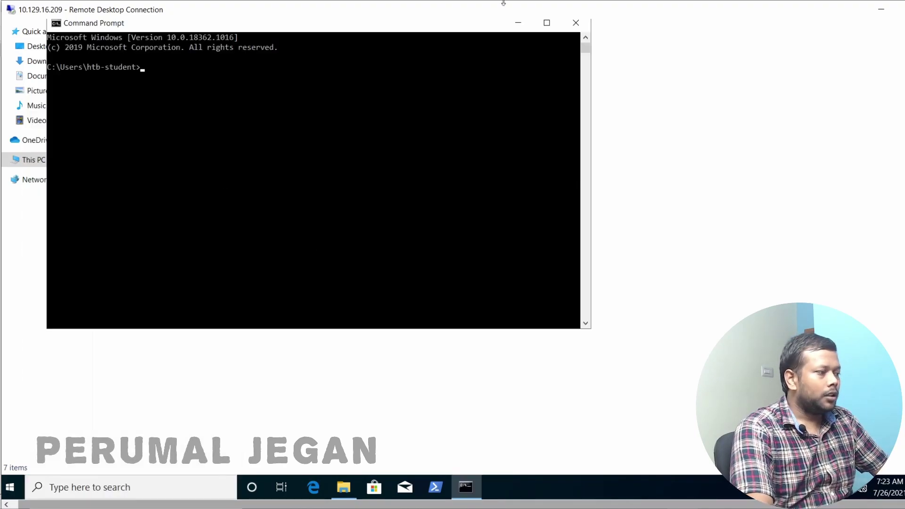
pyautogui.moveTo(471, 30); pyautogui.dragTo(650, 69)
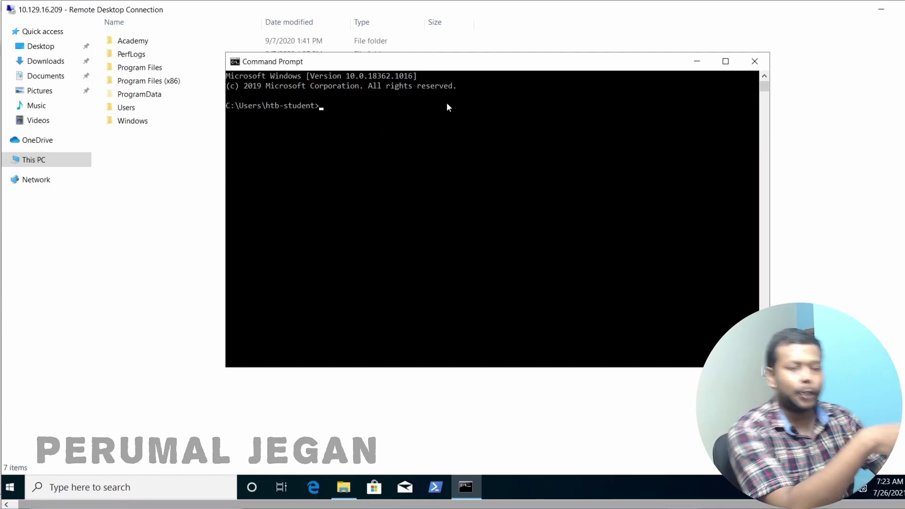
pyautogui.click(727, 62)
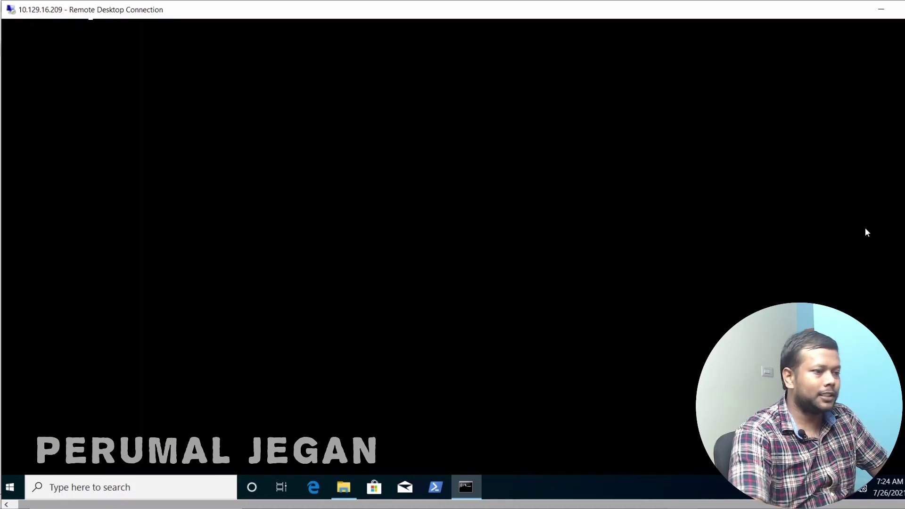
# Run ipconfig at the prompt to list the workstation's network adapter configuration
pyautogui.click(184, 97)
pyautogui.click(99, 68)
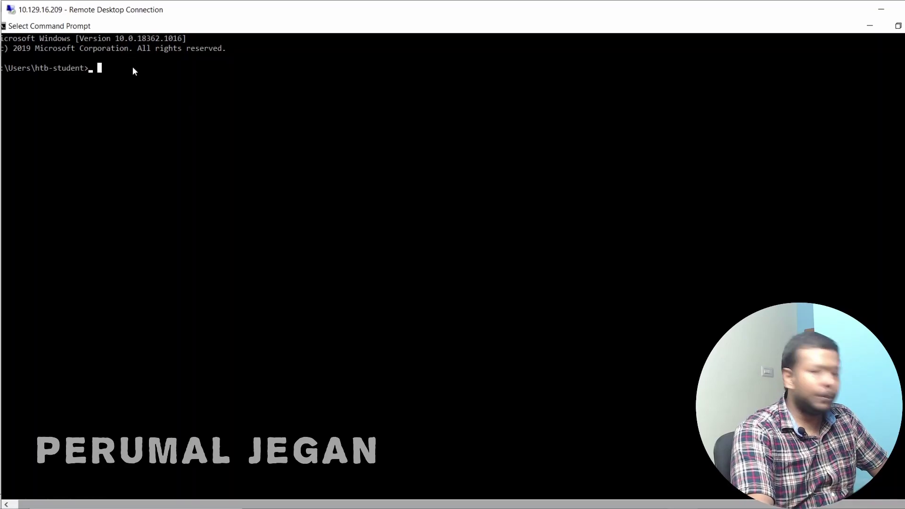
pyautogui.press('Escape')
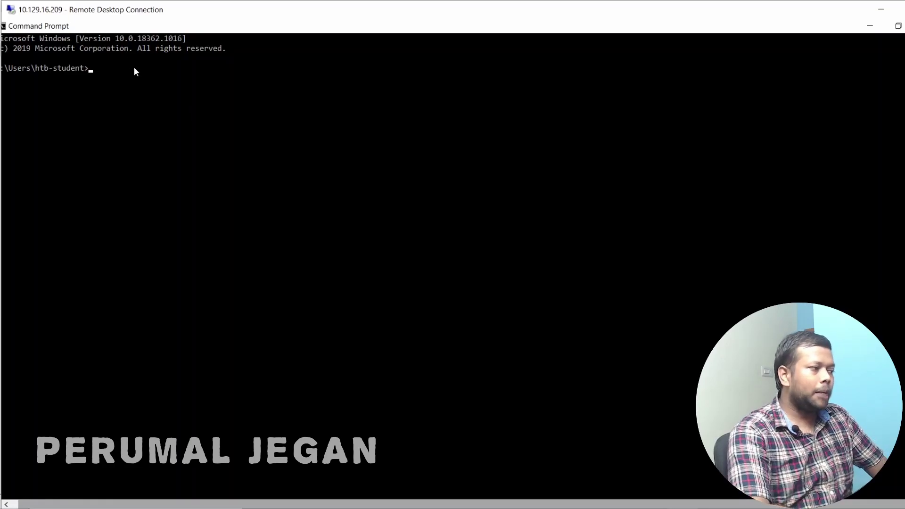
pyautogui.press('Return')
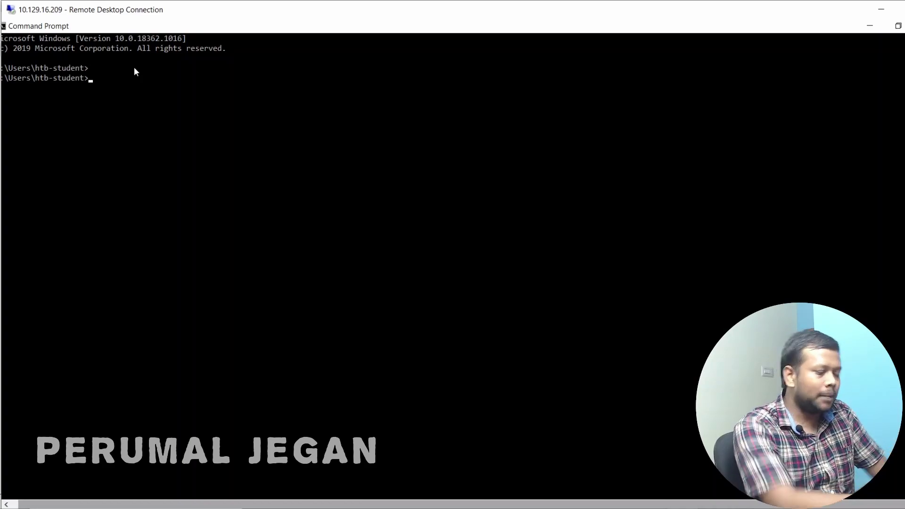
pyautogui.write('ipconfig')
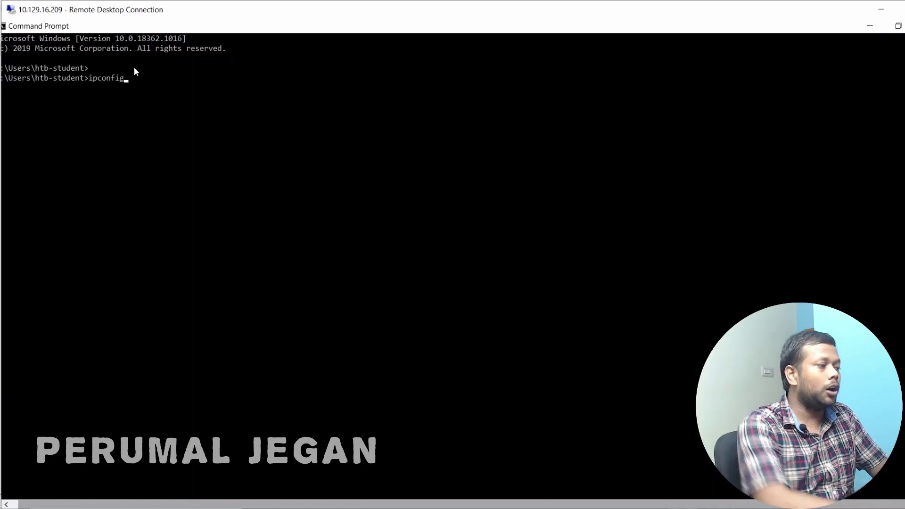
pyautogui.press('Return')
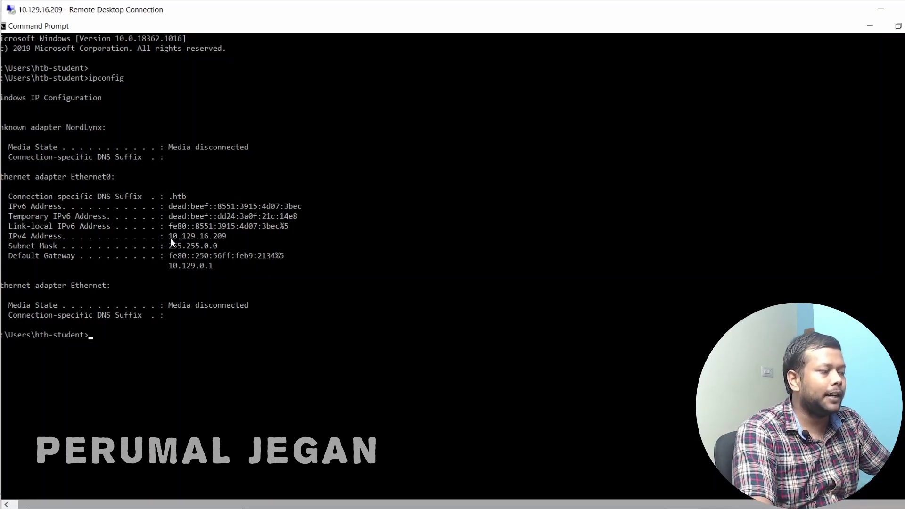
# Highlight Ethernet0's IPv4 address, point out its default gateway, and highlight the ipconfig command that was run
pyautogui.moveTo(171, 239); pyautogui.dragTo(186, 242)
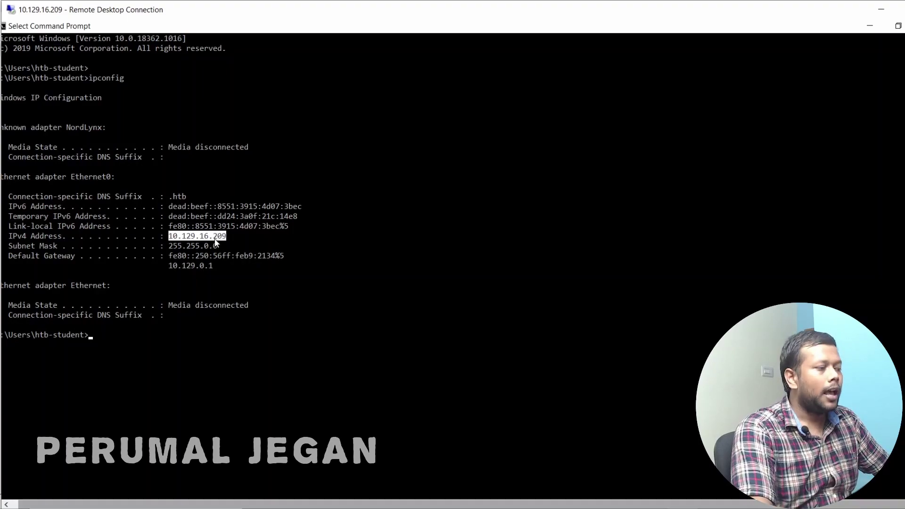
pyautogui.doubleClick(189, 264)
pyautogui.click(189, 264)
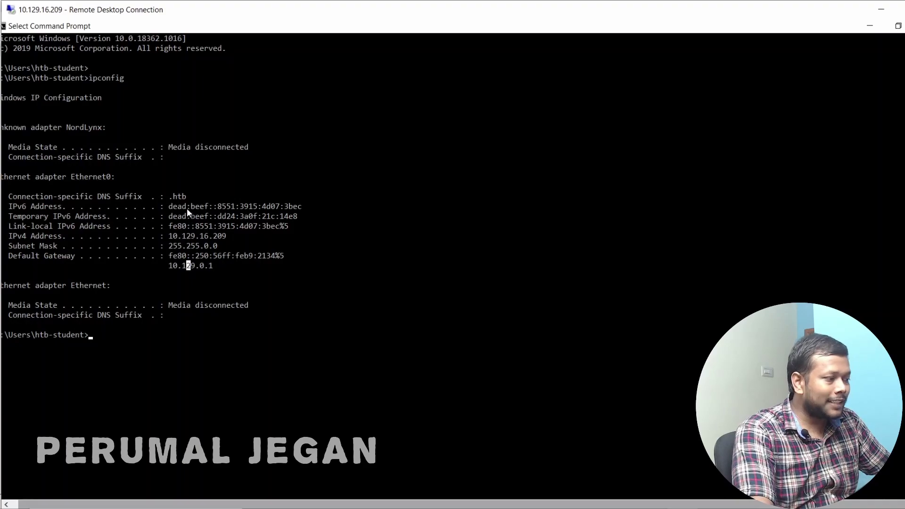
pyautogui.click(187, 314)
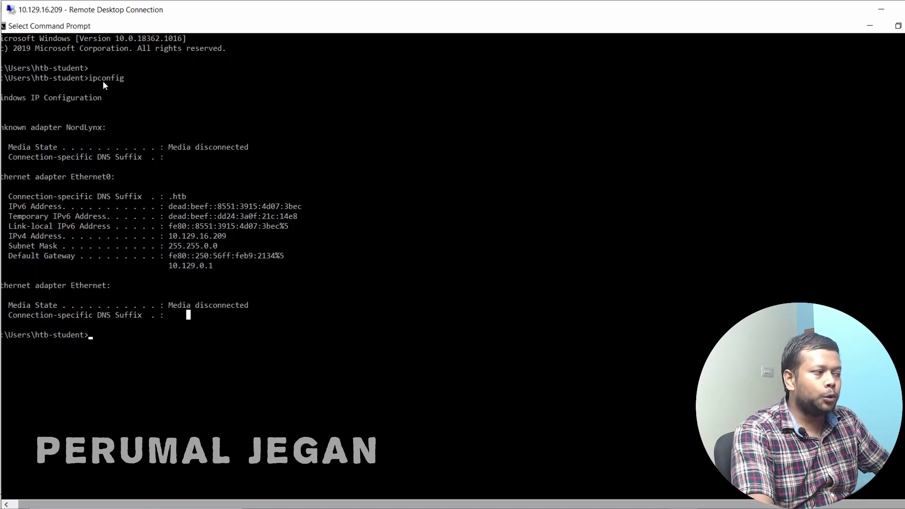
pyautogui.moveTo(89, 78); pyautogui.dragTo(120, 81)
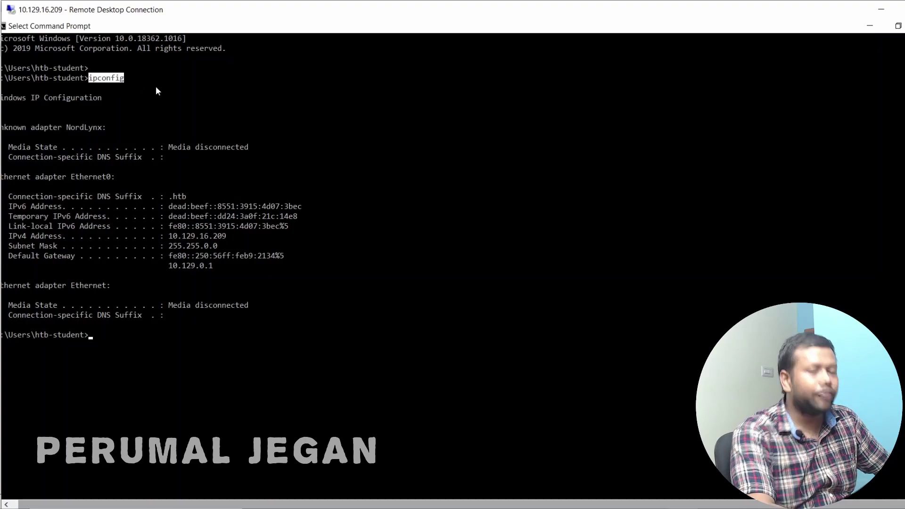
pyautogui.click(157, 345)
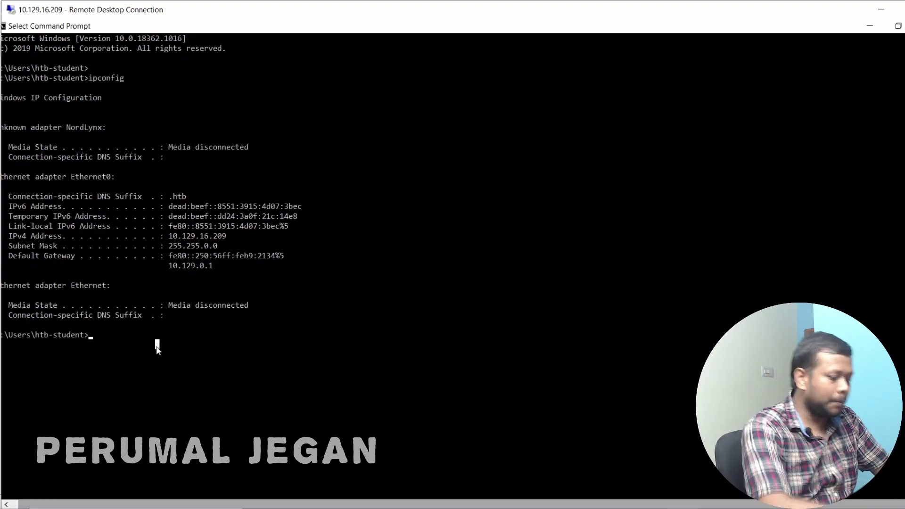
# Run ipconfig /all and highlight the DHCP Server and DNS Servers entries of the Ethernet0 adapter
pyautogui.write('ipconfig /all')
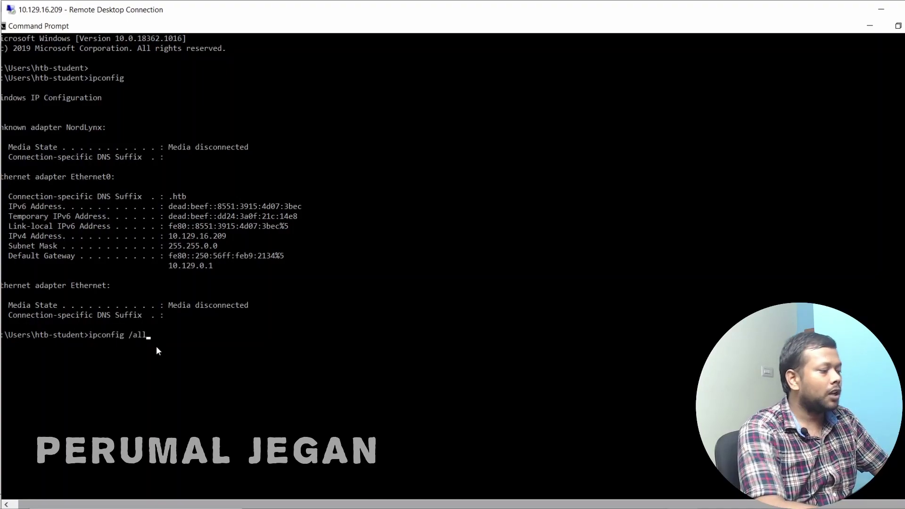
pyautogui.press('Return')
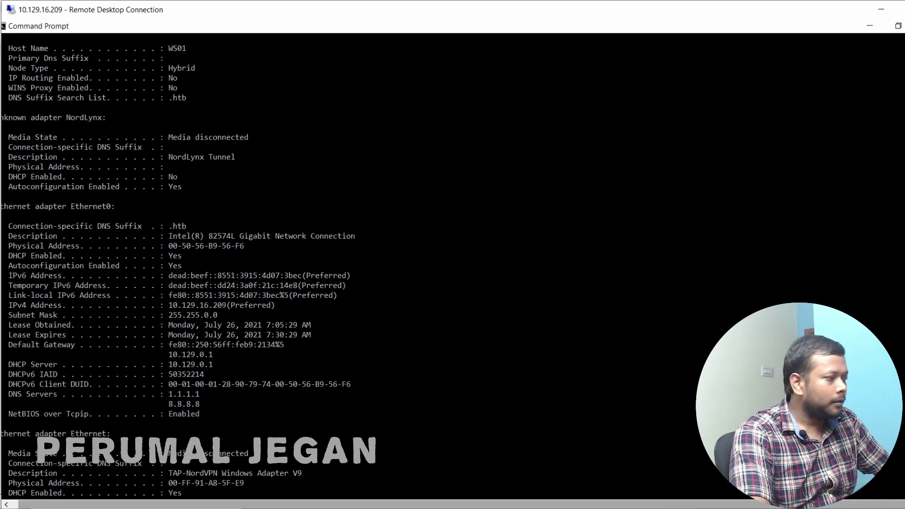
pyautogui.scroll(-2, 453, 259)
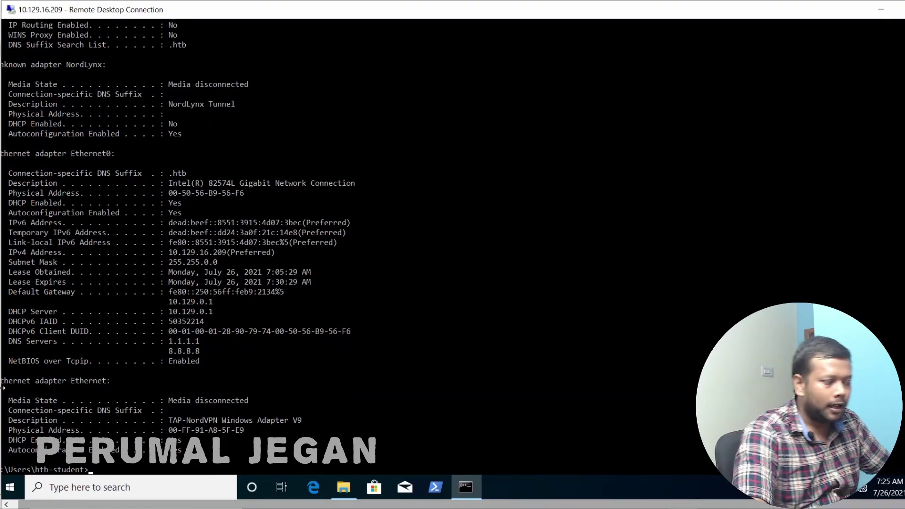
pyautogui.moveTo(9, 311); pyautogui.dragTo(217, 314)
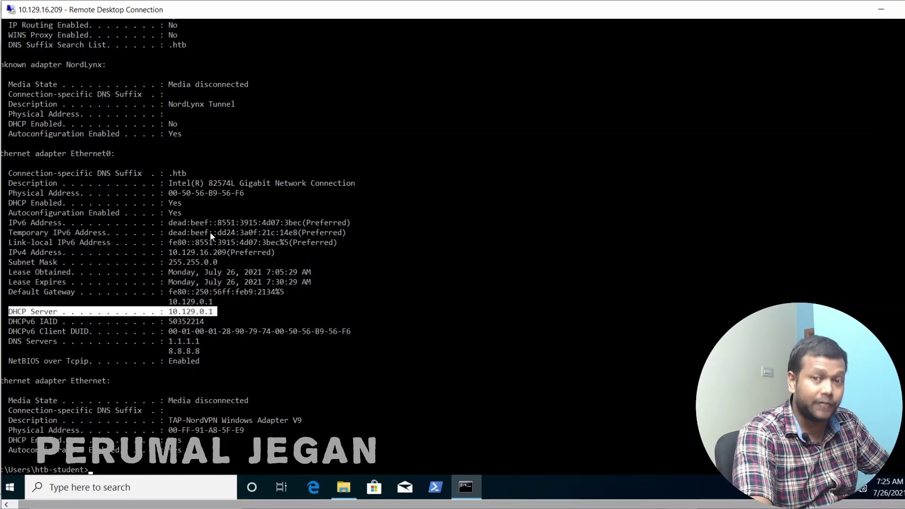
pyautogui.moveTo(8, 341); pyautogui.dragTo(202, 352)
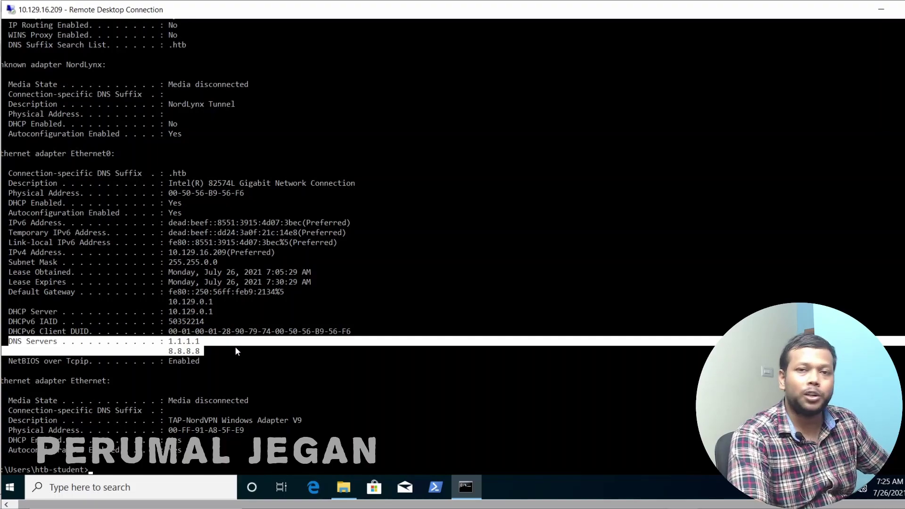
# Deselect the highlighted output and clear the Command Prompt screen with cls
pyautogui.click(214, 362)
pyautogui.press('Return')
pyautogui.press('Return')
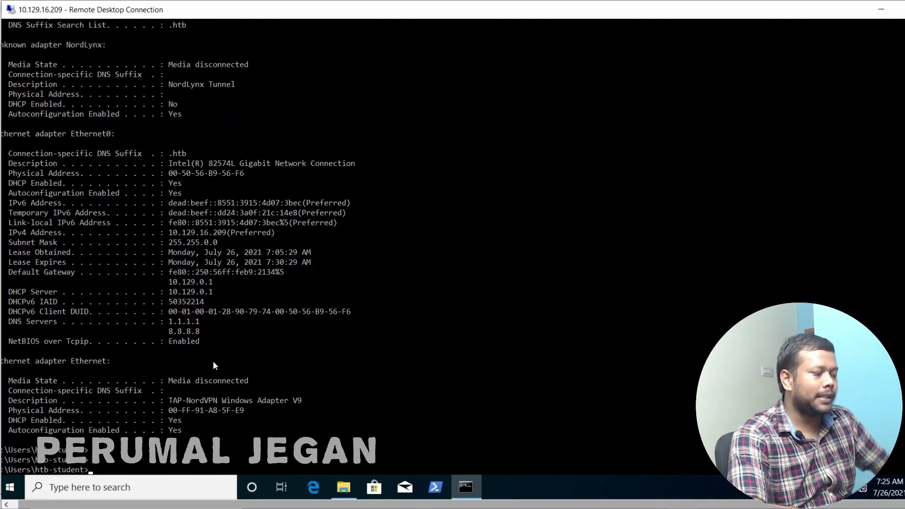
pyautogui.write('cls')
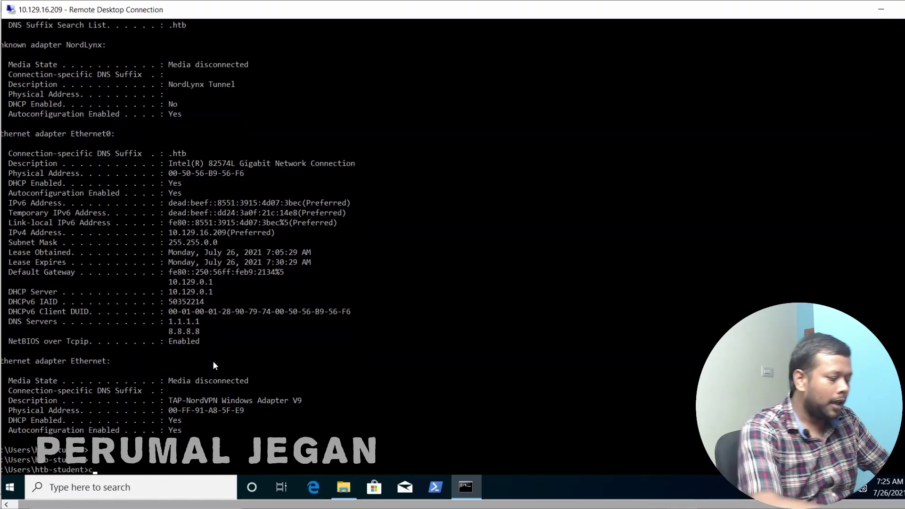
pyautogui.press('Return')
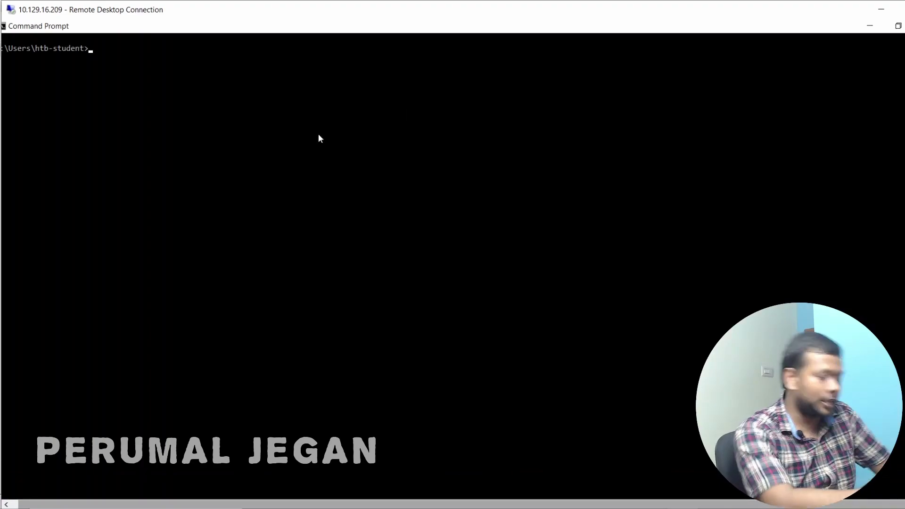
# Display the ipconfig help with ipconfig /? and highlight its list of available options
pyautogui.write('ipconmfi')
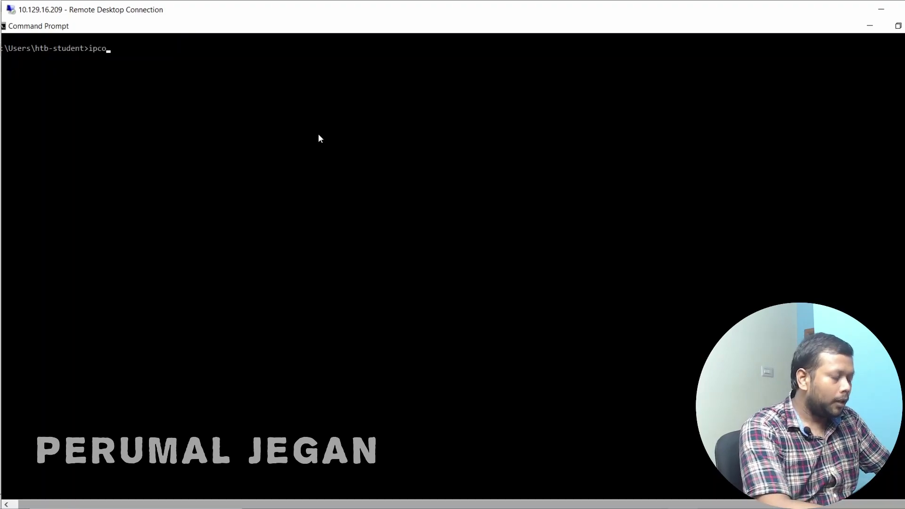
pyautogui.press('BackSpace')
pyautogui.press('BackSpace')
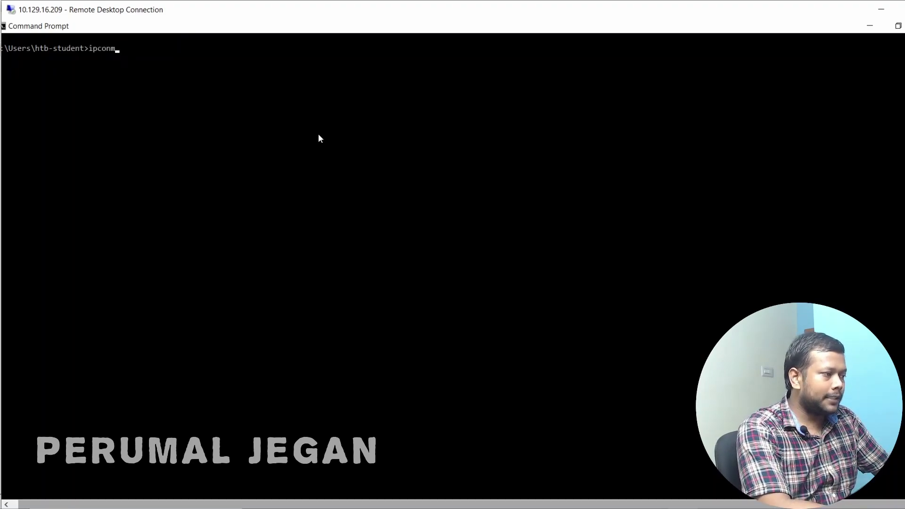
pyautogui.press('BackSpace')
pyautogui.write('fig')
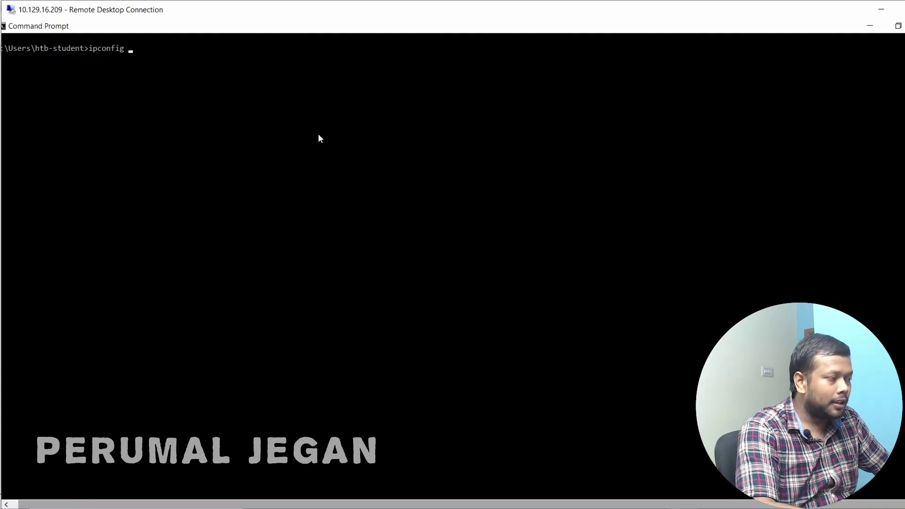
pyautogui.write('/')
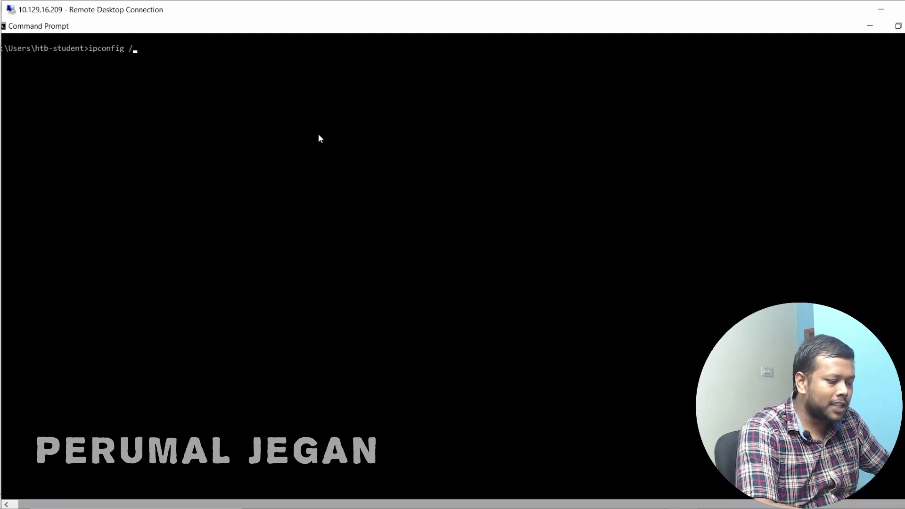
pyautogui.write('?')
pyautogui.press('Return')
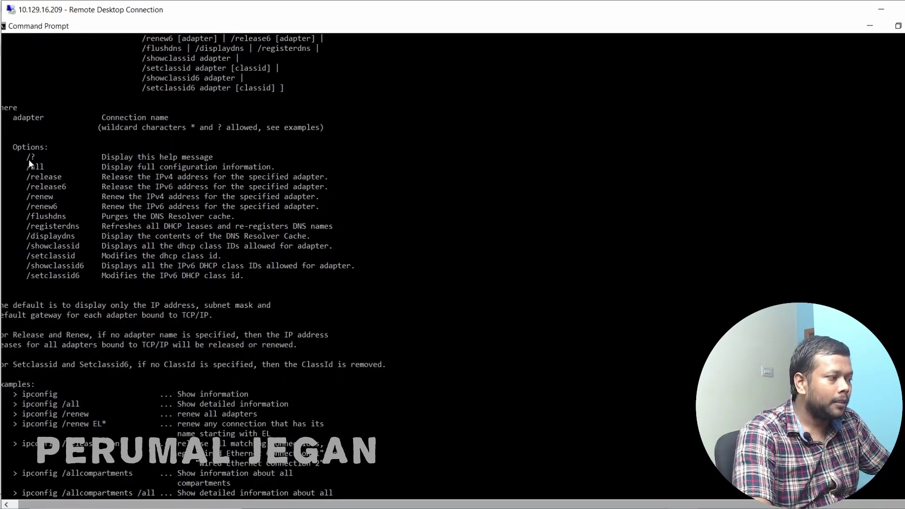
pyautogui.moveTo(30, 159); pyautogui.dragTo(281, 301)
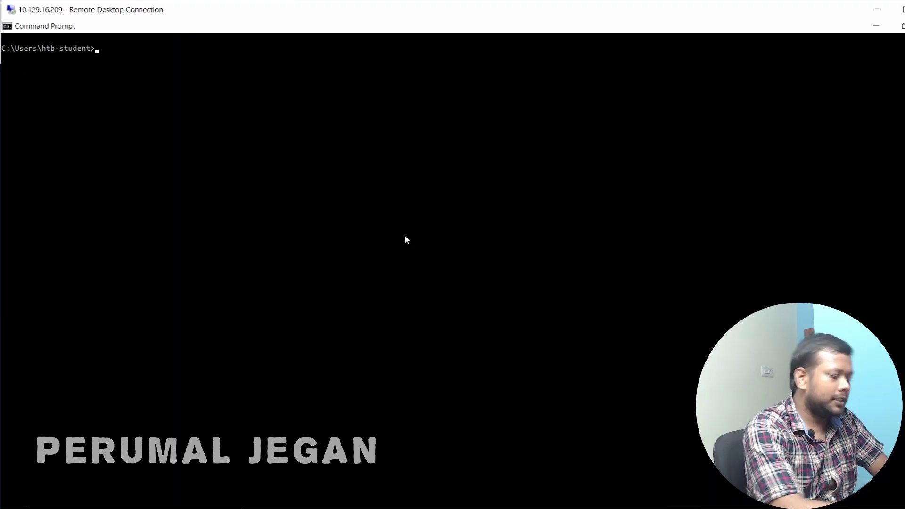
# Enter tree at the prompt, switch to File Explorer and select the full path of the WindowsPowerShell folder for copying
pyautogui.write('tree')
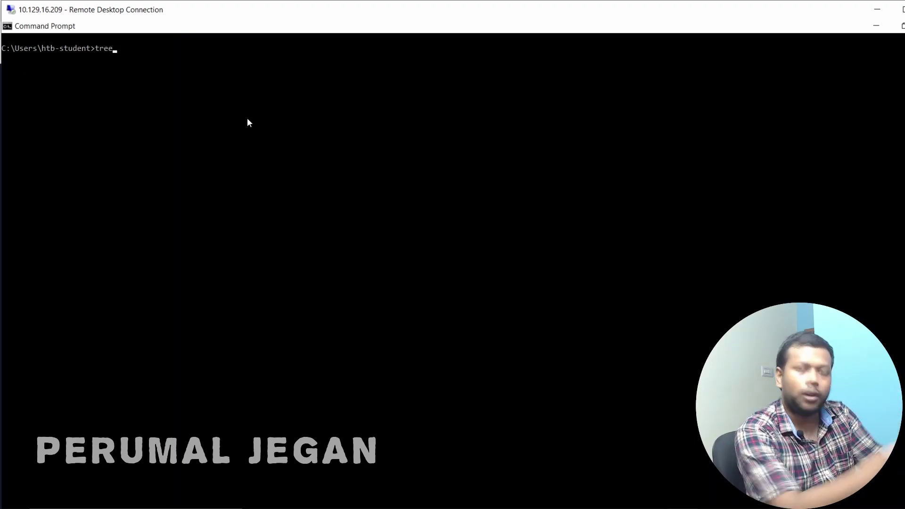
pyautogui.hotkey('alt', 'Return')
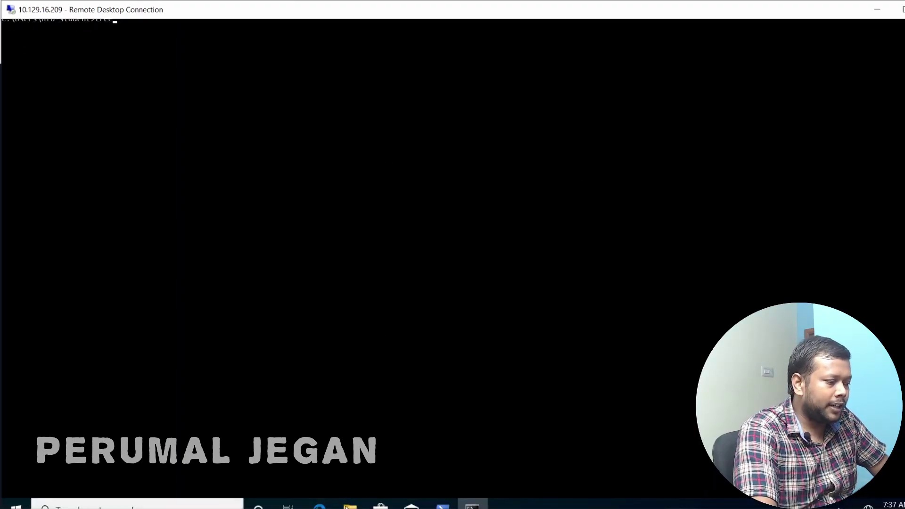
pyautogui.click(350, 503)
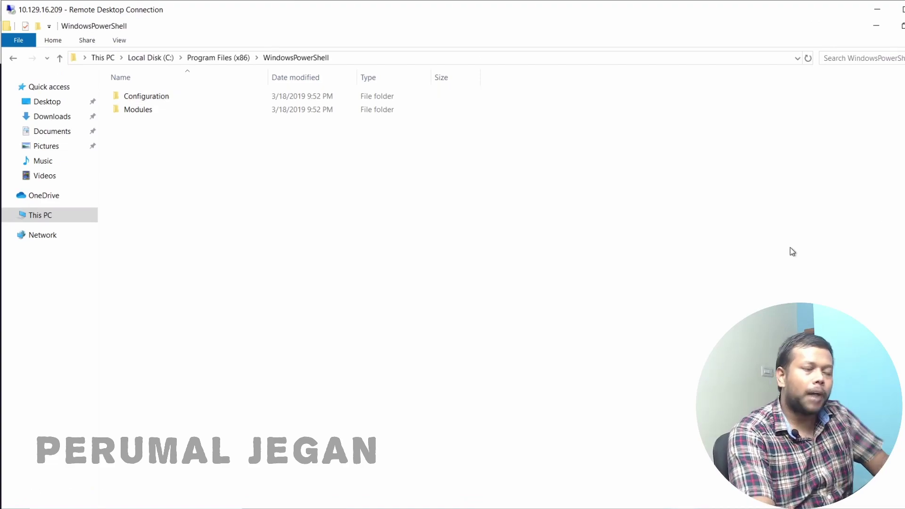
pyautogui.click(407, 58)
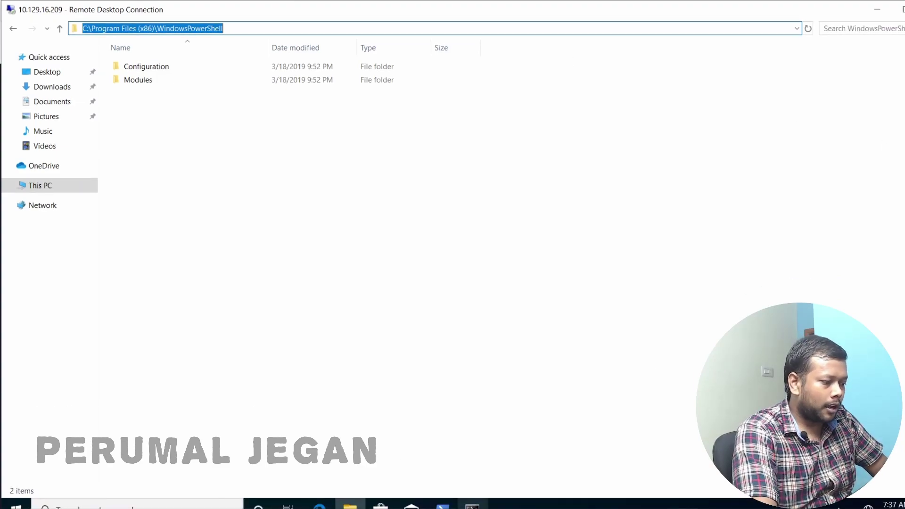
# Return to Command Prompt and run tree "C:\Program Files (x86)\WindowsPowerShell", with the path enclosed in double quotes
pyautogui.click(472, 505)
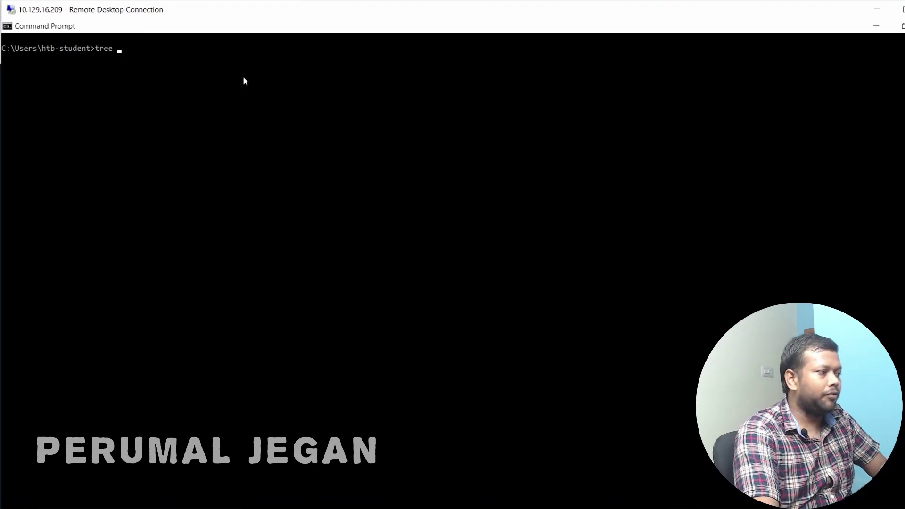
pyautogui.write('C:\\Program Files (x86)\\WindowsPowerShell')
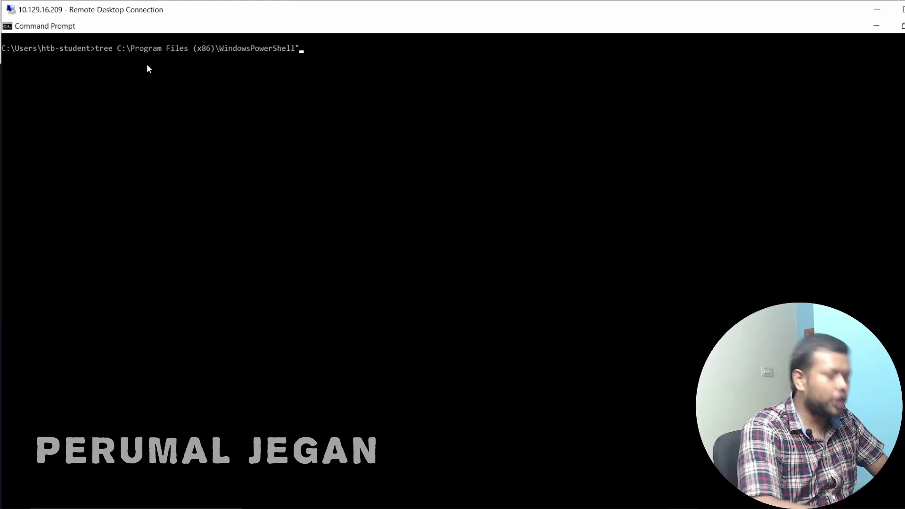
pyautogui.write('"')
pyautogui.press('Left')
pyautogui.press('Left')
pyautogui.press('Left')
pyautogui.press('Left')
pyautogui.press('Left')
pyautogui.press('Left')
pyautogui.press('Left')
pyautogui.press('Left')
pyautogui.press('Left')
pyautogui.press('Left')
pyautogui.press('Left')
pyautogui.press('Left')
pyautogui.press('Left')
pyautogui.press('Left')
pyautogui.press('Left')
pyautogui.press('Left')
pyautogui.press('Left')
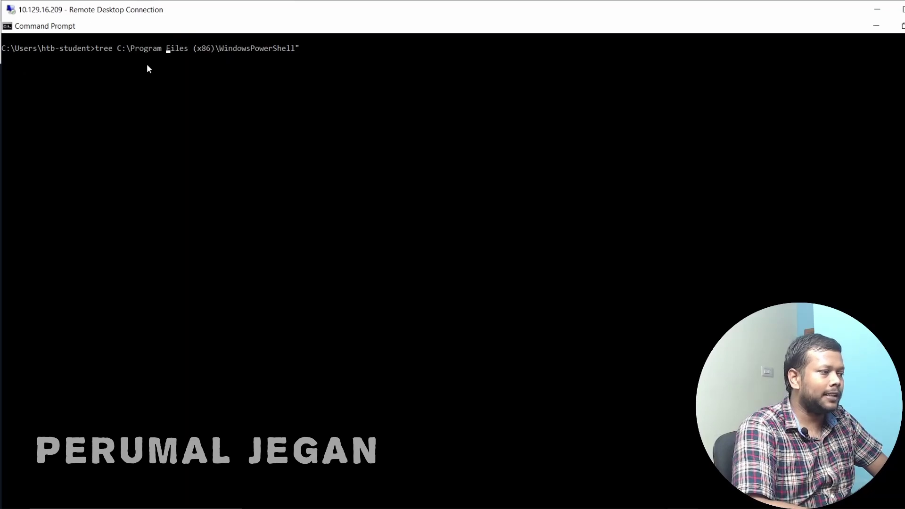
pyautogui.press('Left')
pyautogui.press('Left')
pyautogui.press('Left')
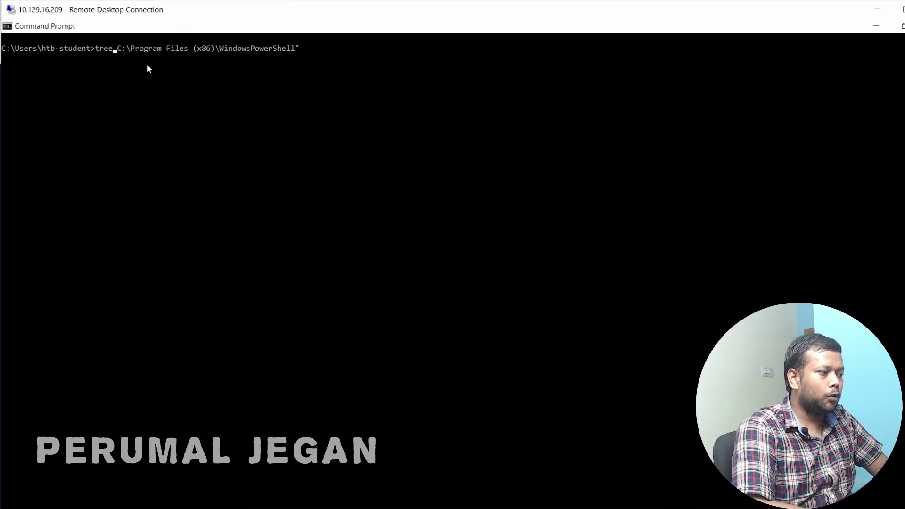
pyautogui.write('"')
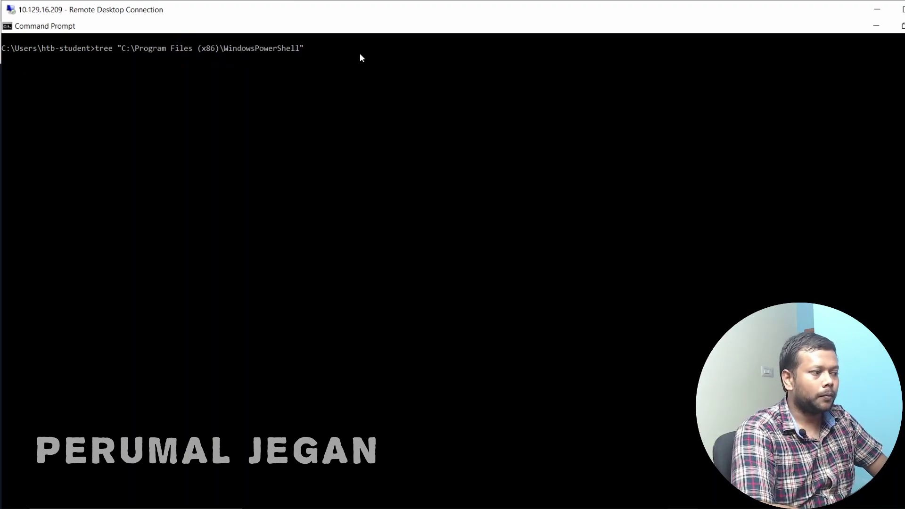
pyautogui.press('Return')
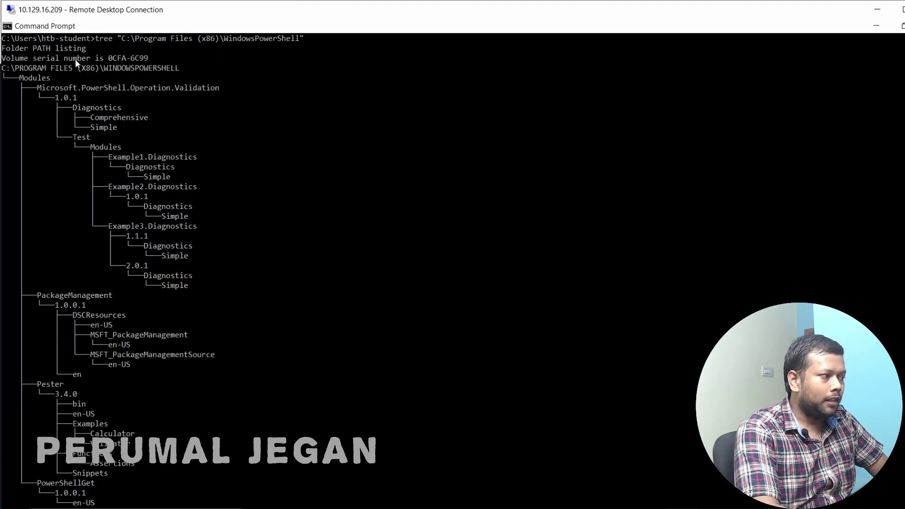
# Highlight the folder path heading and root directory line of the tree output, and mark the Simple subfolder under Diagnostics
pyautogui.moveTo(10, 49); pyautogui.dragTo(79, 56)
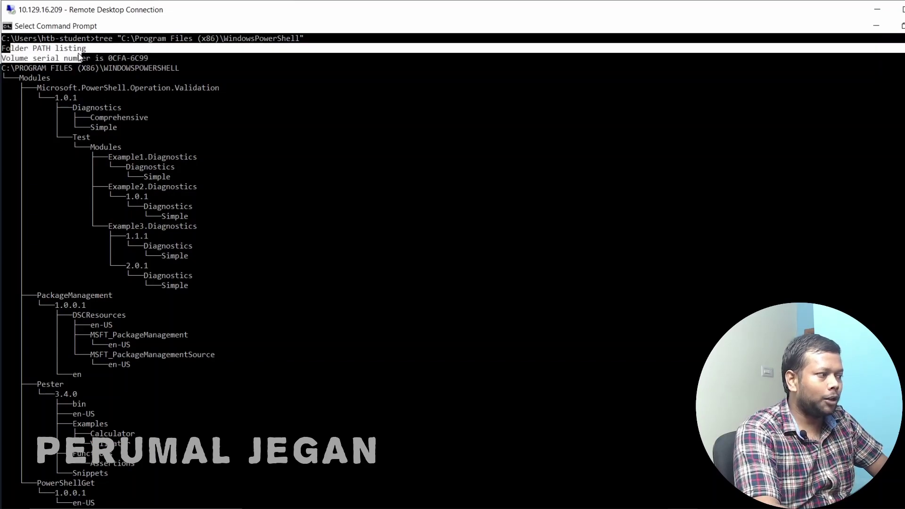
pyautogui.moveTo(26, 70); pyautogui.dragTo(168, 68)
pyautogui.click(103, 66)
pyautogui.click(115, 127)
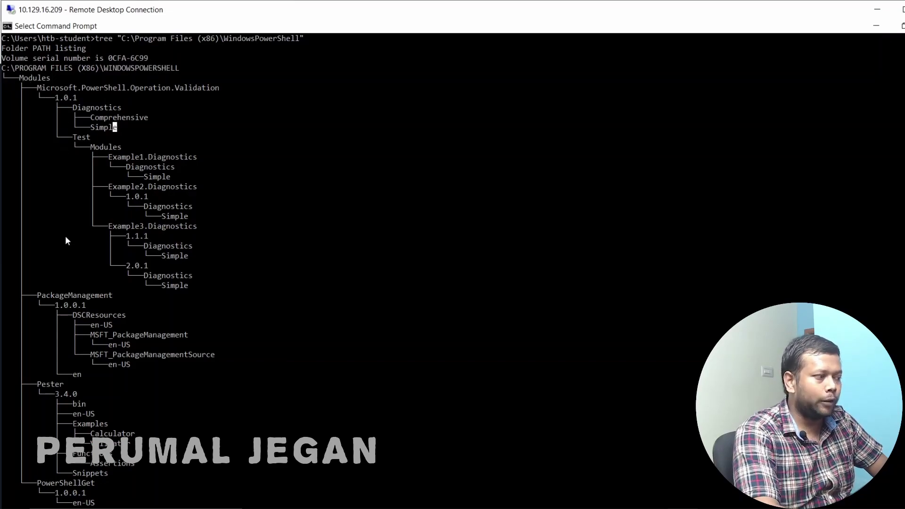